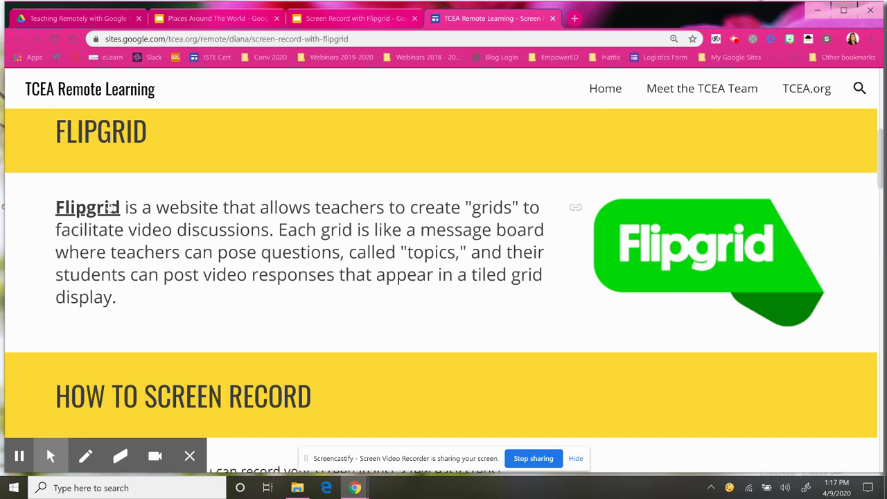
Open the Flipgrid website from the training page and go to the educator login.
click(71, 207)
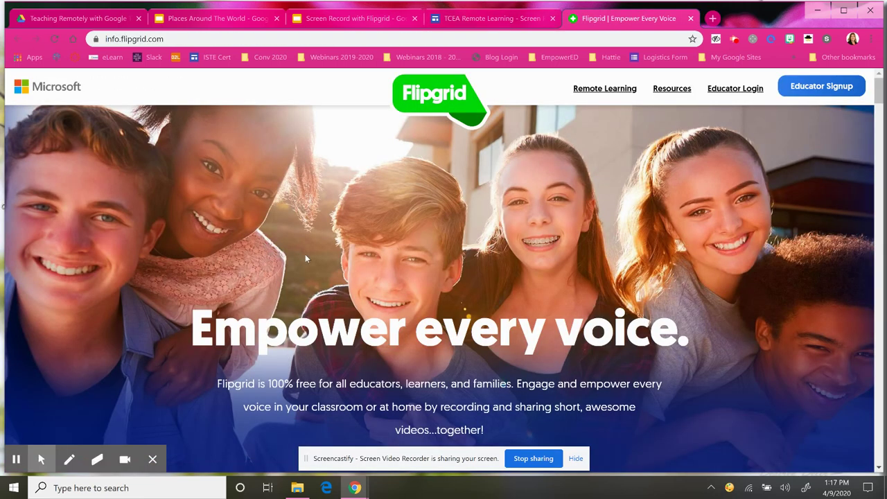
click(737, 91)
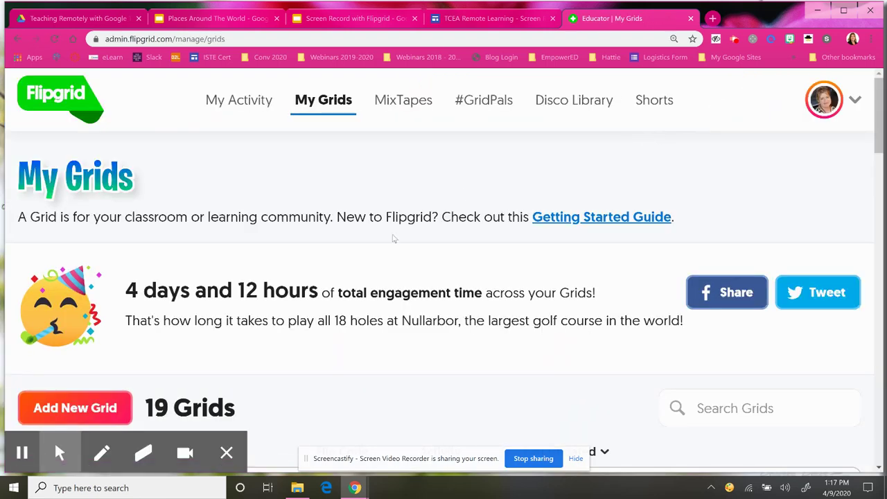
Start a new grid and name it "Screen Record Demo".
scroll(393, 238, down, 1)
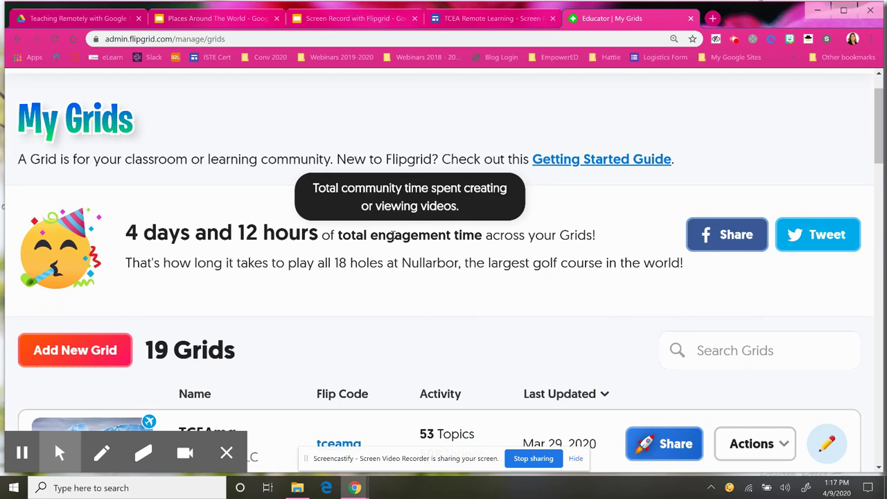
scroll(393, 239, down, 1)
click(104, 291)
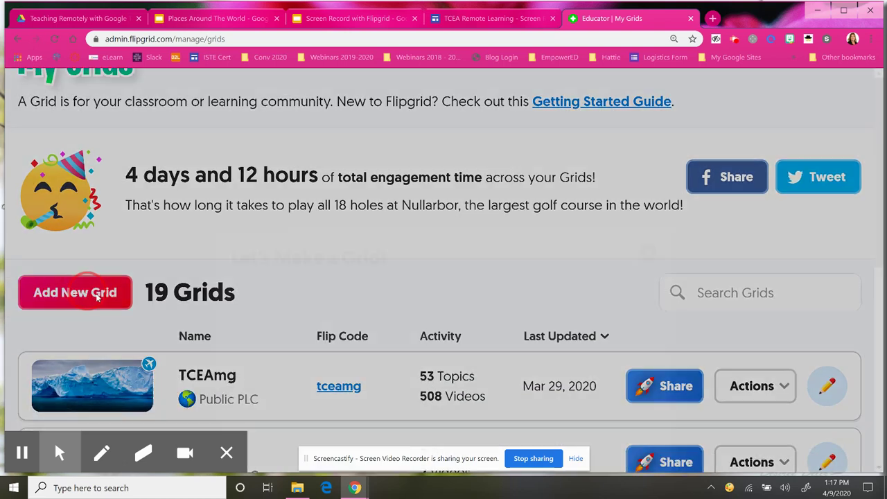
click(401, 269)
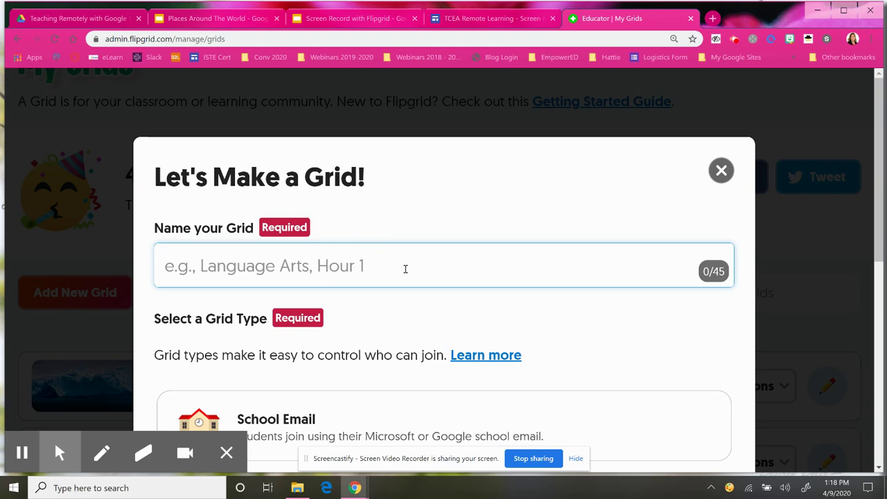
text(S)
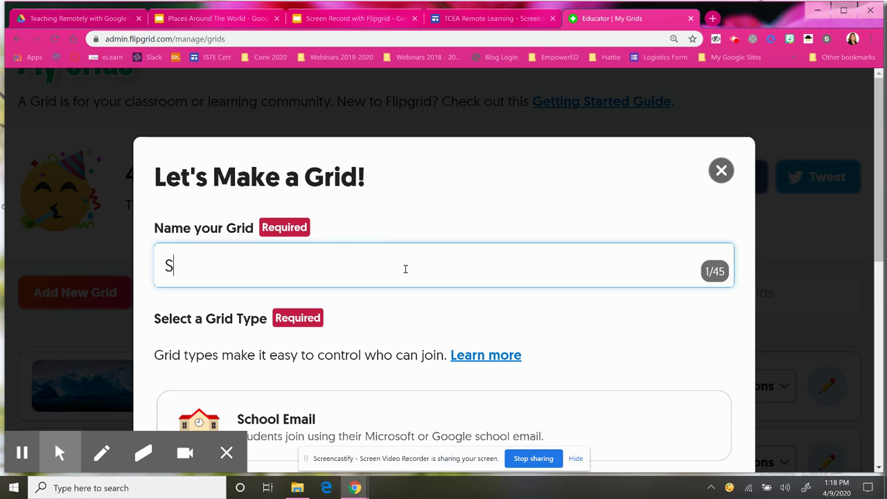
text(creen Re)
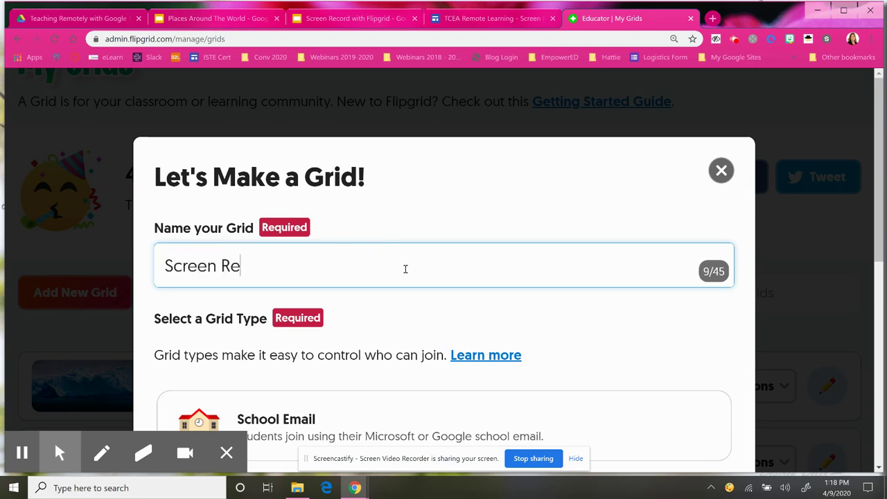
text(cord Demo)
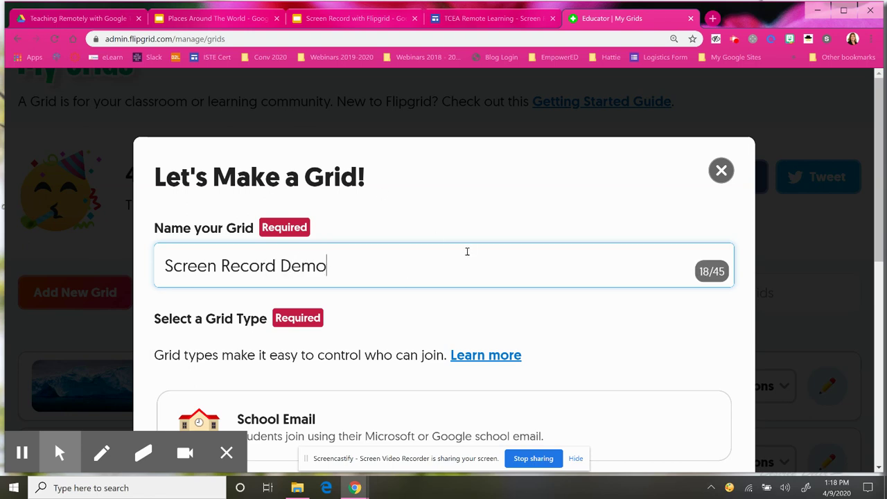
Set the grid type to Public and PLCs, keep the suggested Flip Code, skip the optional password, and open the created grid.
scroll(467, 251, down, 4)
click(392, 324)
scroll(502, 329, down, 2)
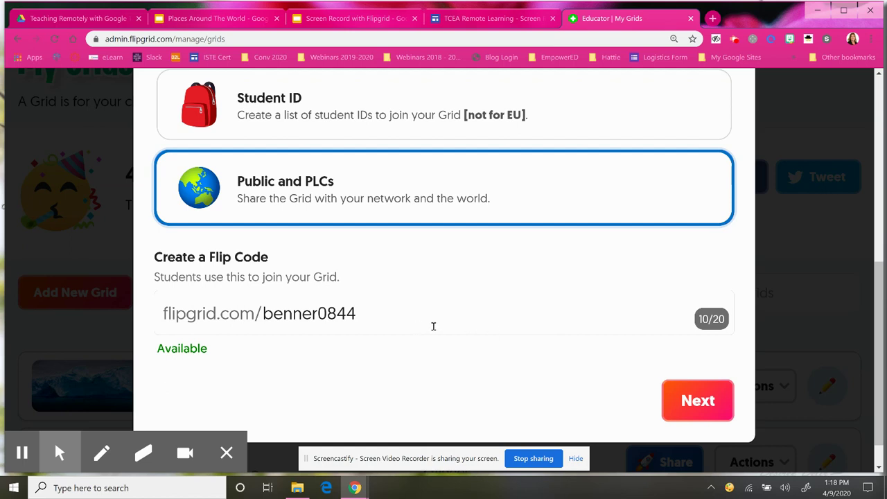
click(698, 394)
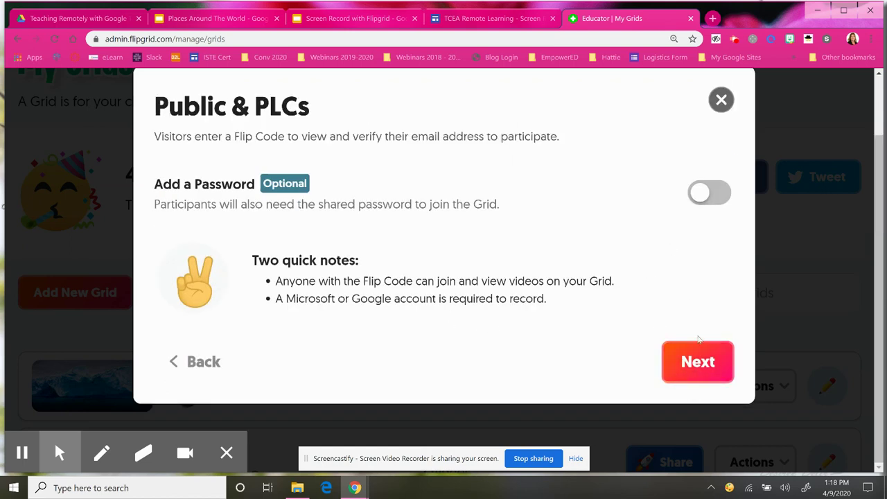
click(691, 360)
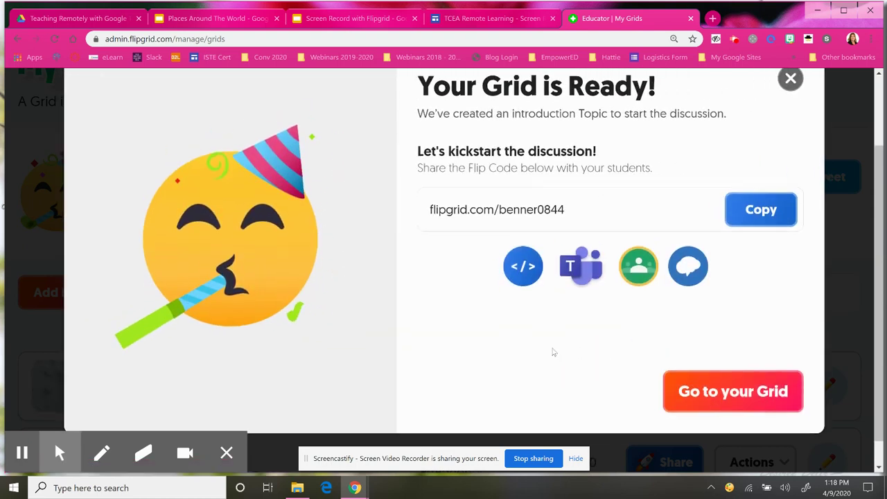
scroll(552, 346, up, 1)
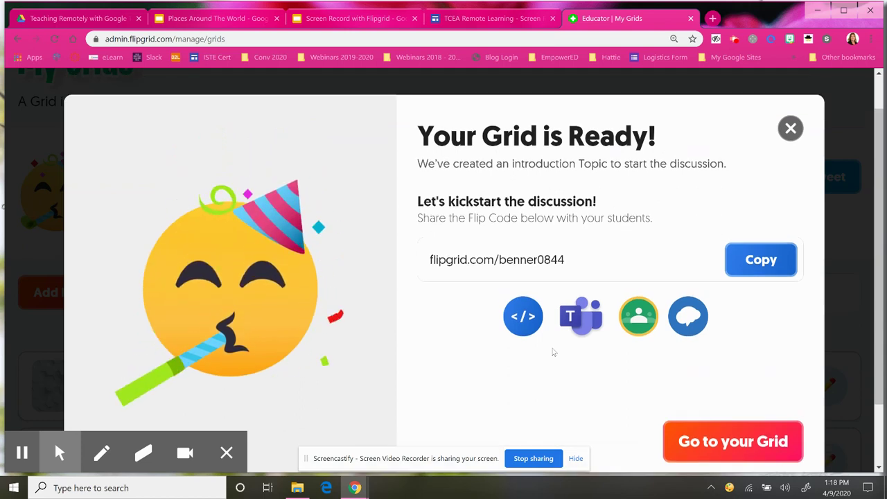
click(702, 441)
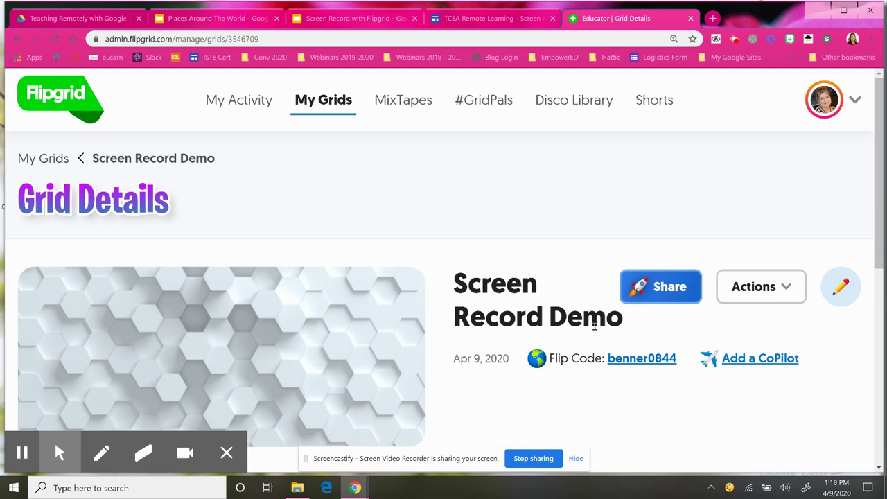
Add a new topic to the grid with the title "Places Around the World".
scroll(593, 327, down, 4)
scroll(593, 331, up, 1)
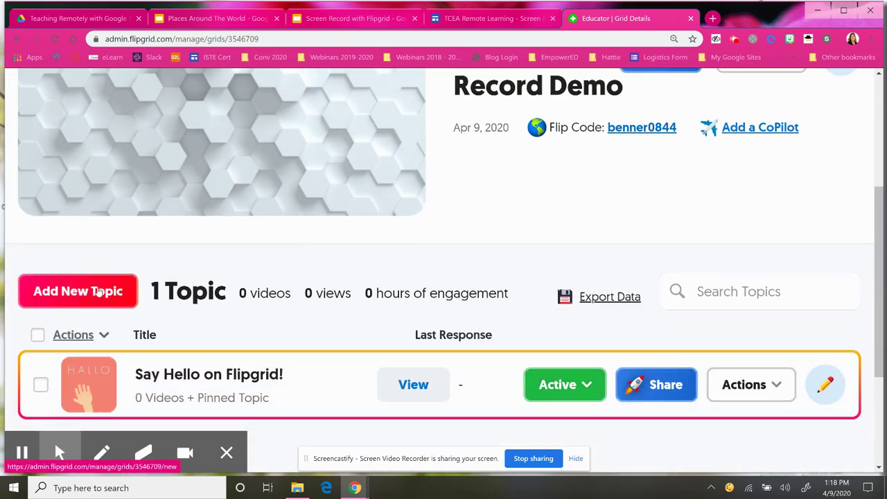
click(99, 292)
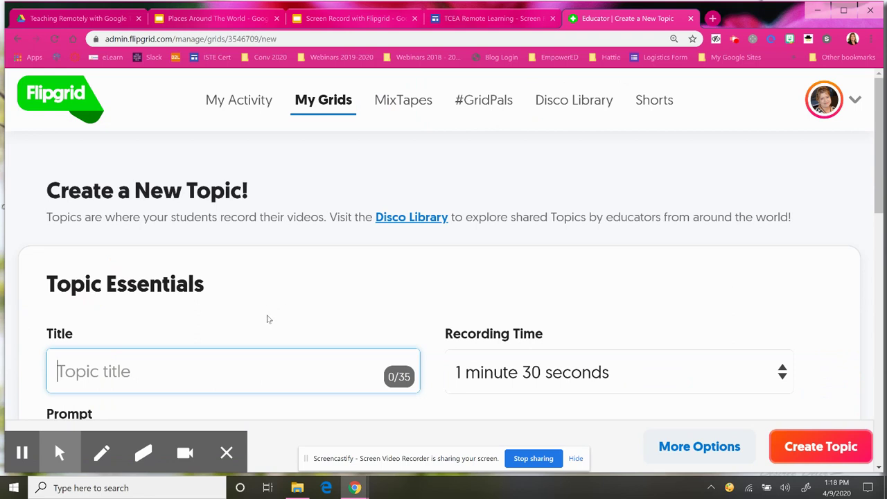
scroll(268, 316, down, 1)
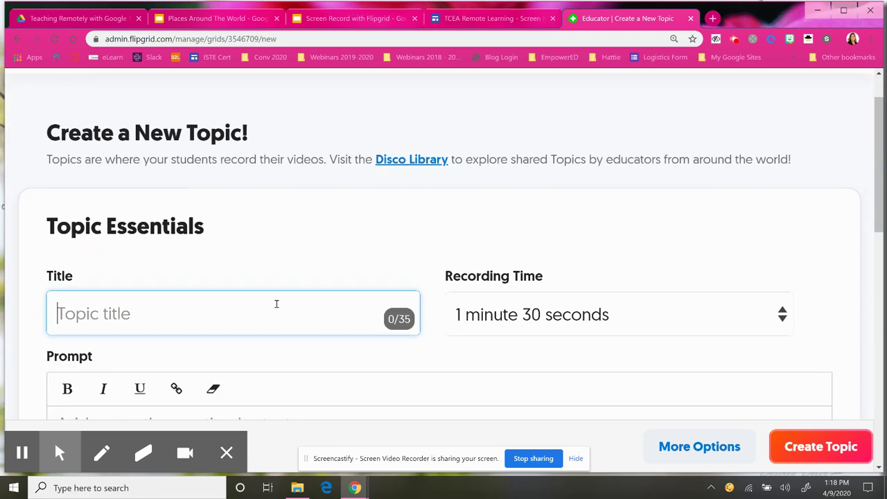
scroll(276, 304, down, 1)
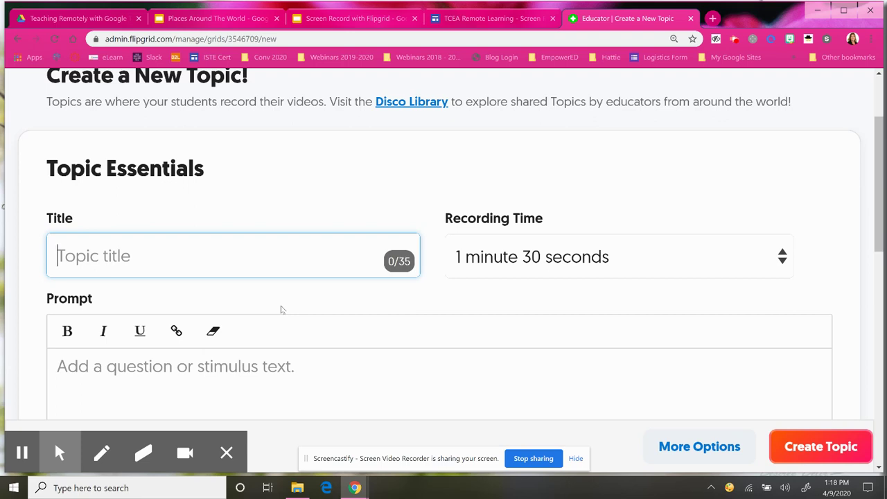
text(Places Around the World)
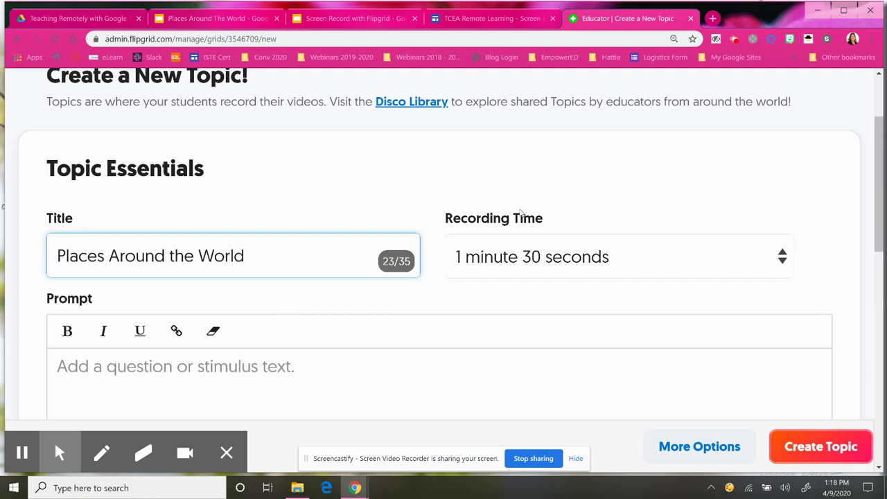
Set the topic's recording time to 5 minutes.
click(558, 256)
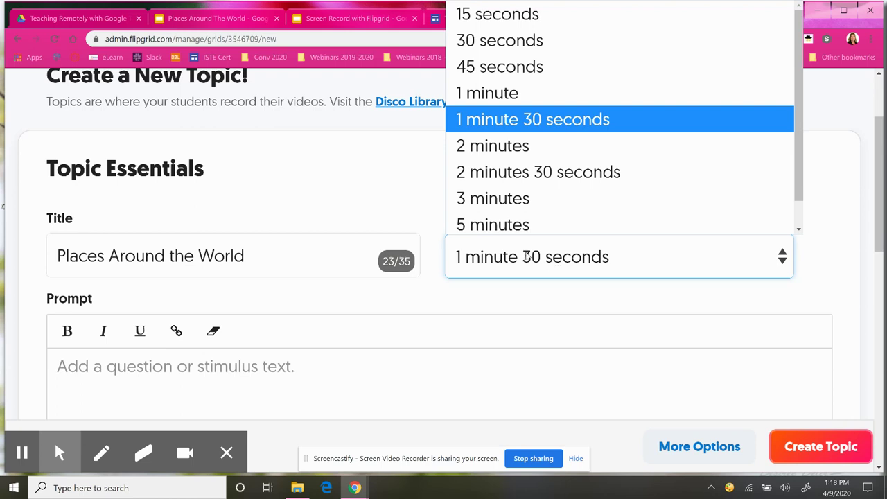
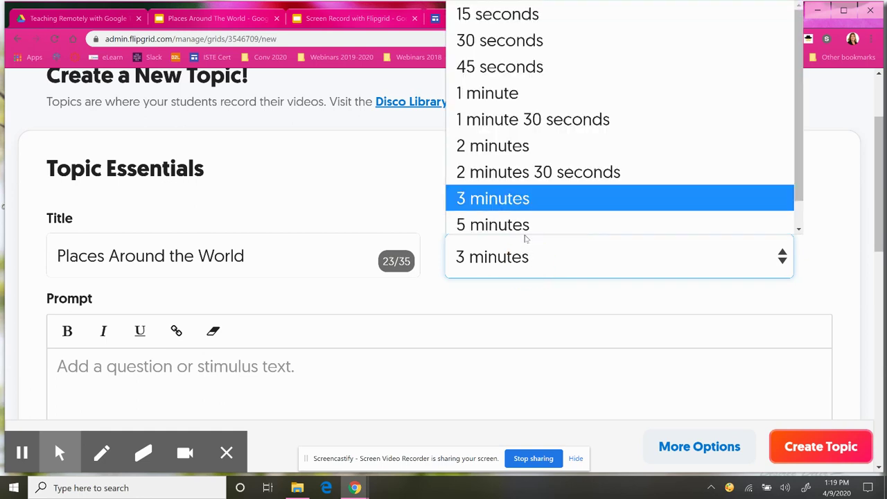
key(Down)
key(Down)
click(530, 260)
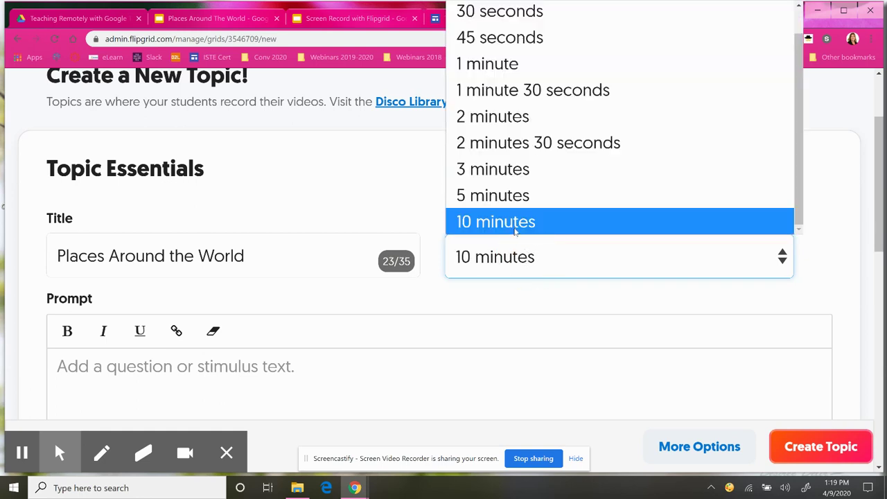
click(515, 197)
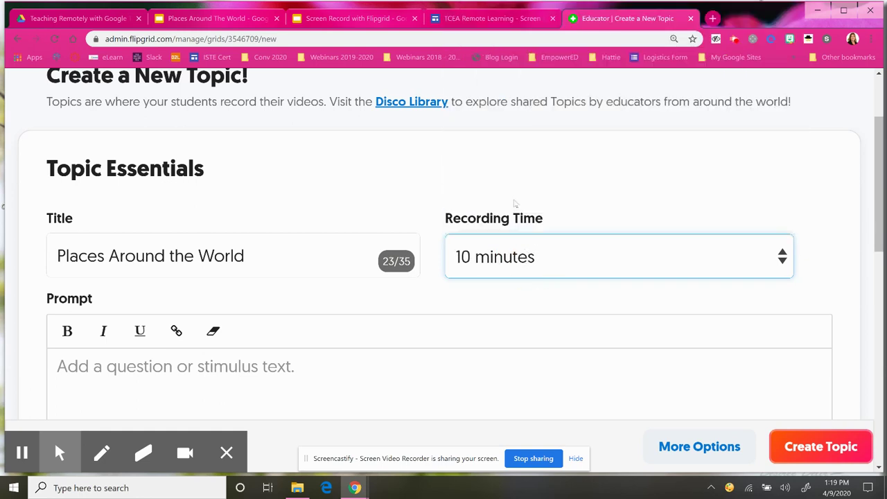
Enter the topic prompt "Show me a place that you found.".
scroll(524, 306, down, 1)
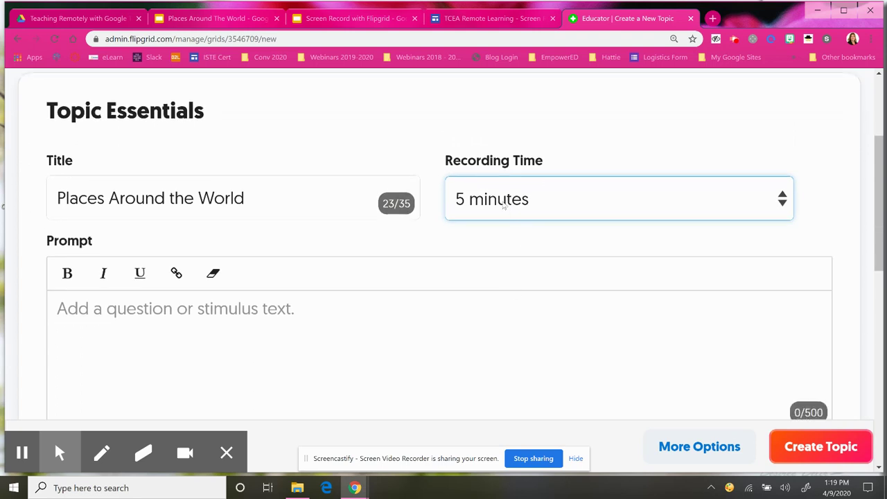
click(290, 321)
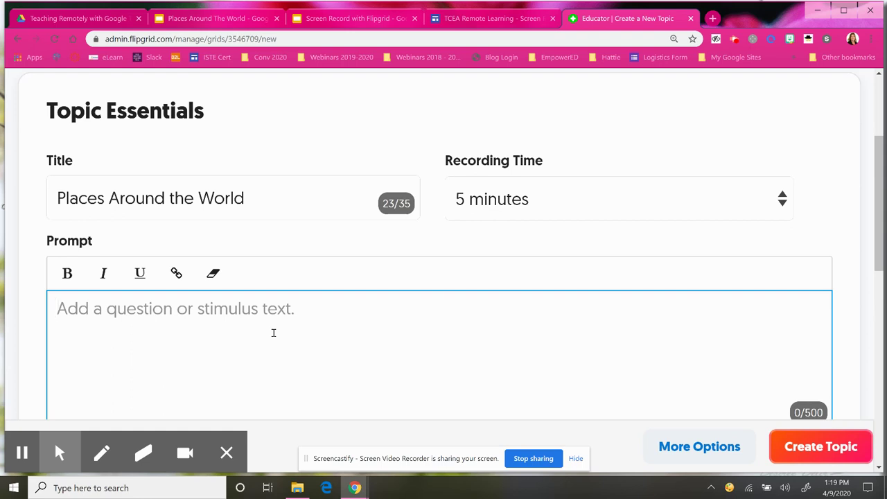
text(Show me)
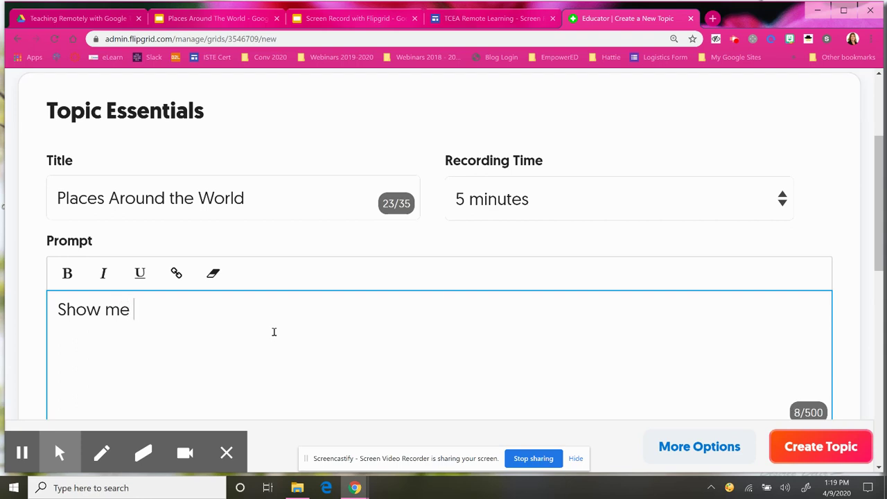
text( a place )
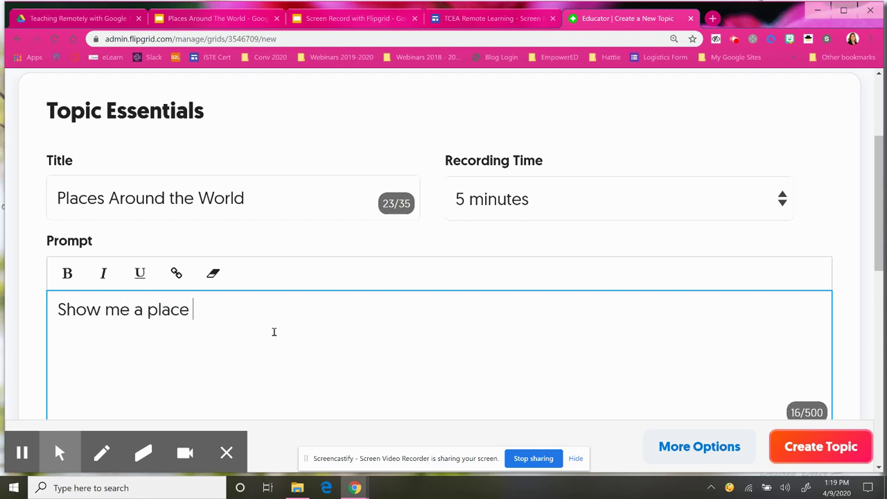
text(that you f)
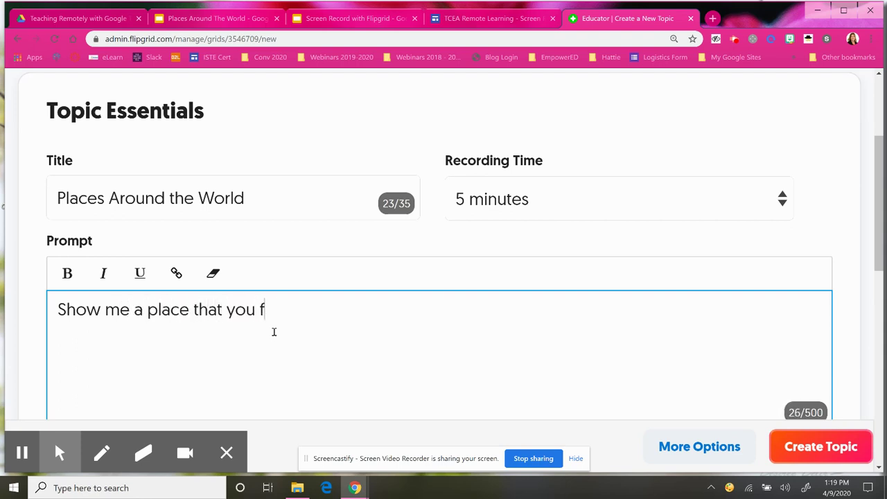
text(ound.)
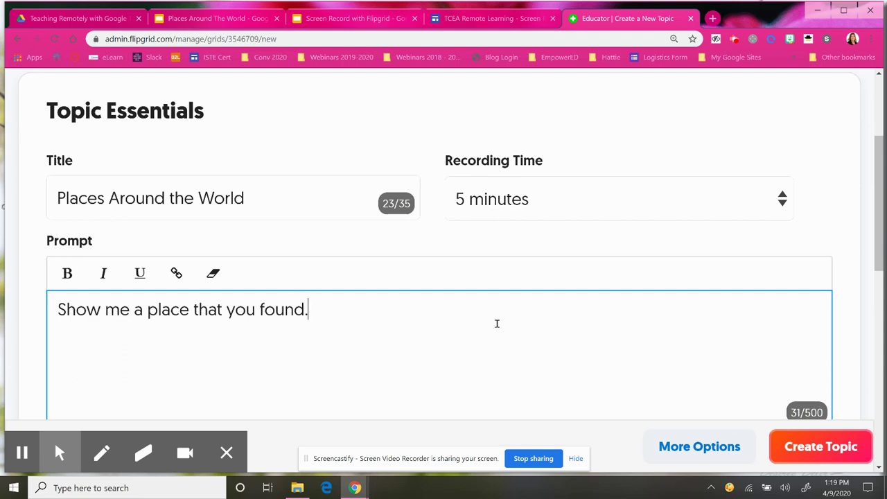
Create the topic without adding any media resource or further options.
scroll(515, 334, down, 2)
scroll(515, 334, down, 8)
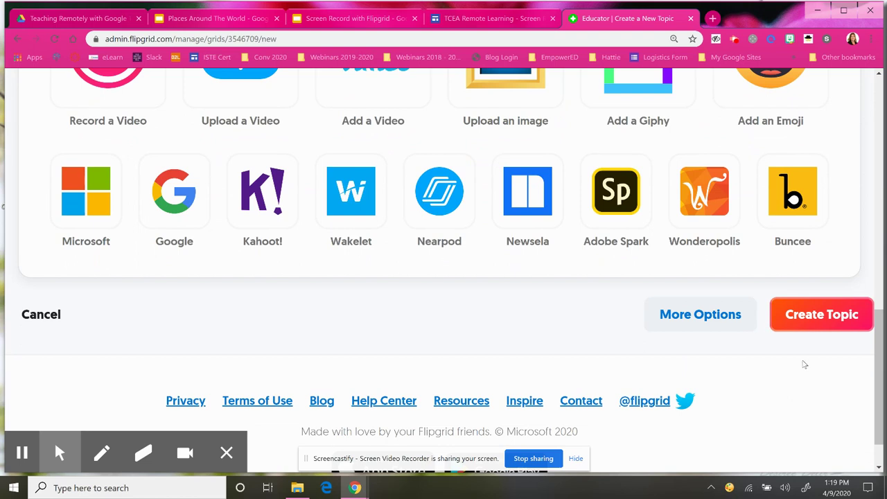
click(811, 319)
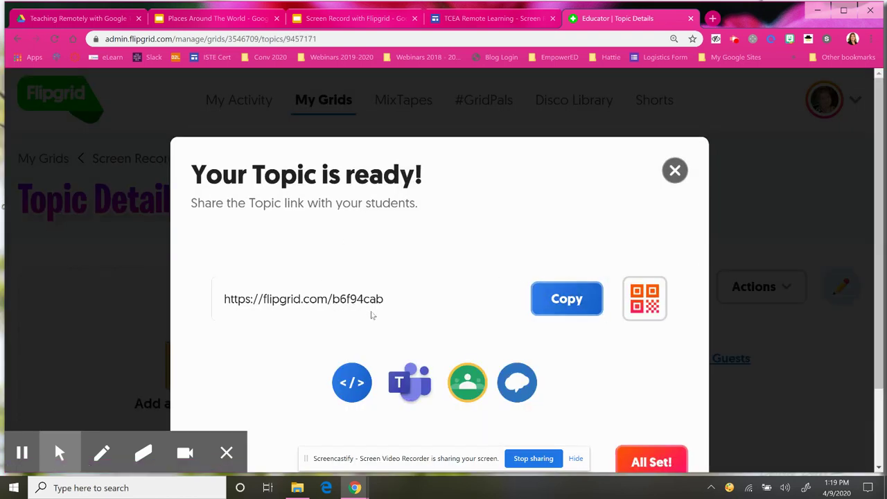
Copy the new topic's share link and open it in a new browser tab to view the topic page and its prompt.
scroll(438, 318, down, 1)
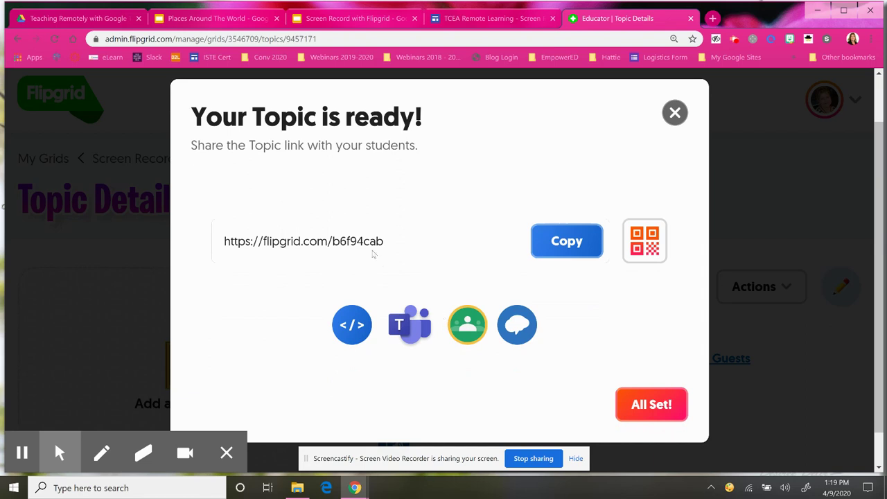
click(567, 246)
click(713, 18)
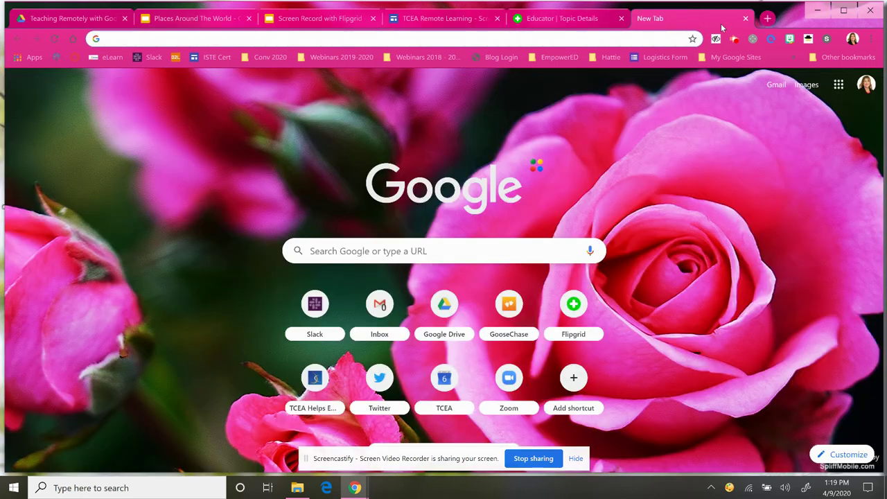
key(ctrl+v)
key(Return)
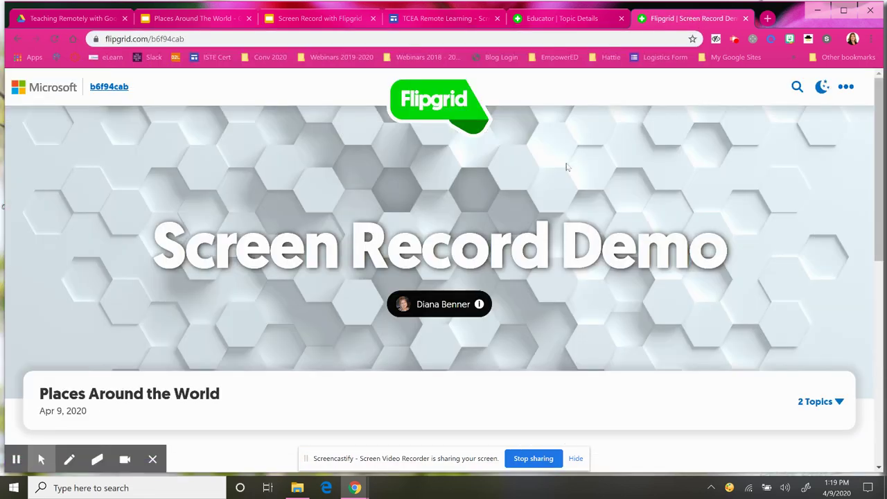
scroll(632, 205, down, 1)
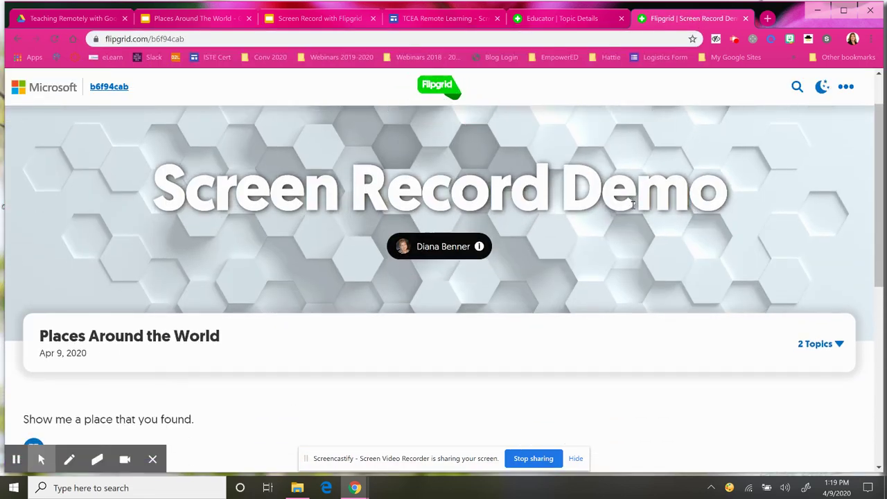
scroll(632, 208, down, 1)
scroll(632, 208, down, 1)
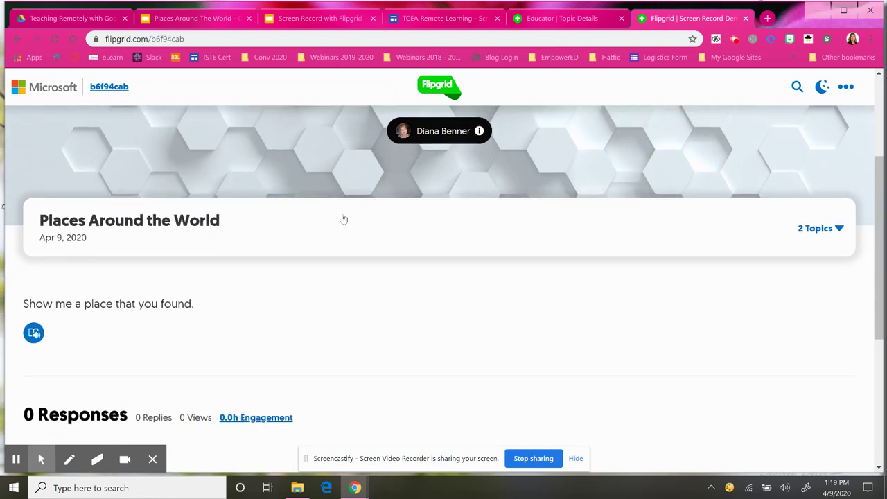
Look over the topic page down to its responses area, and review the title and Directions slides of the Places Around The World presentation.
scroll(341, 239, down, 1)
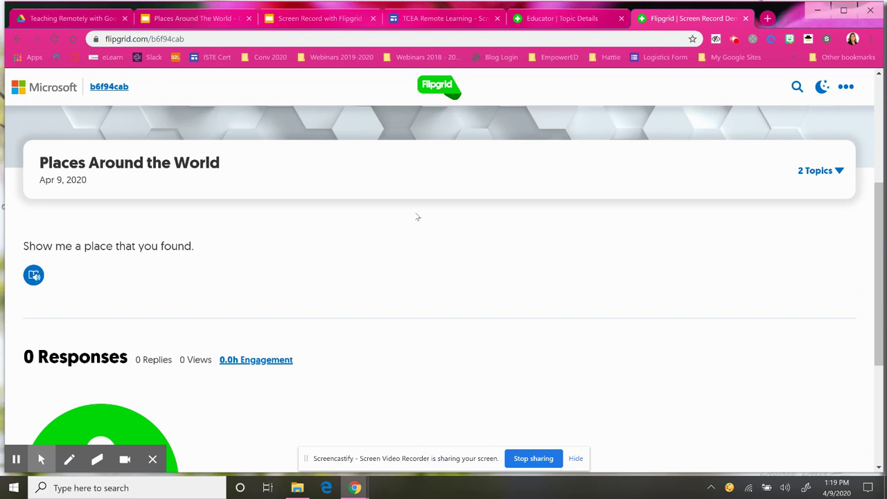
scroll(422, 219, down, 2)
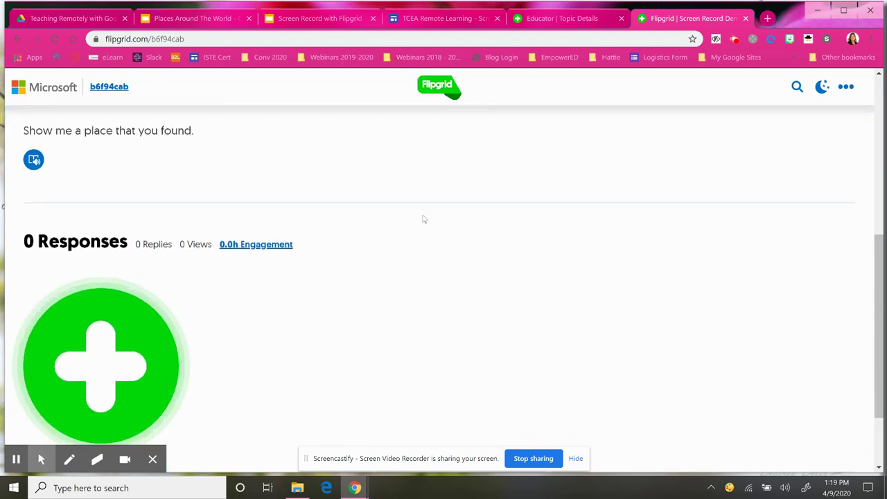
scroll(423, 219, down, 1)
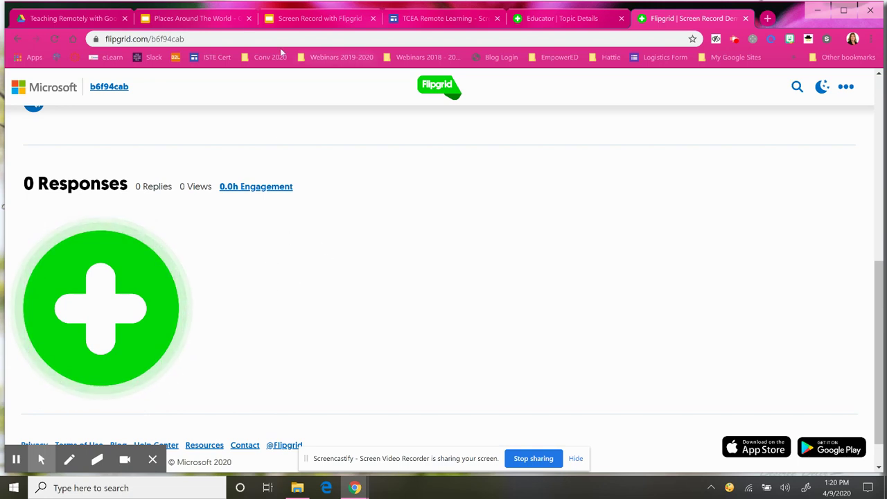
click(208, 20)
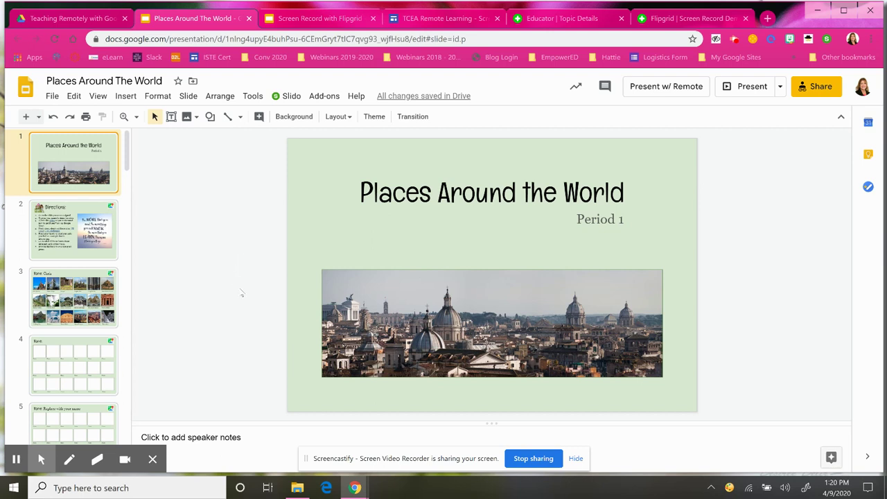
click(99, 240)
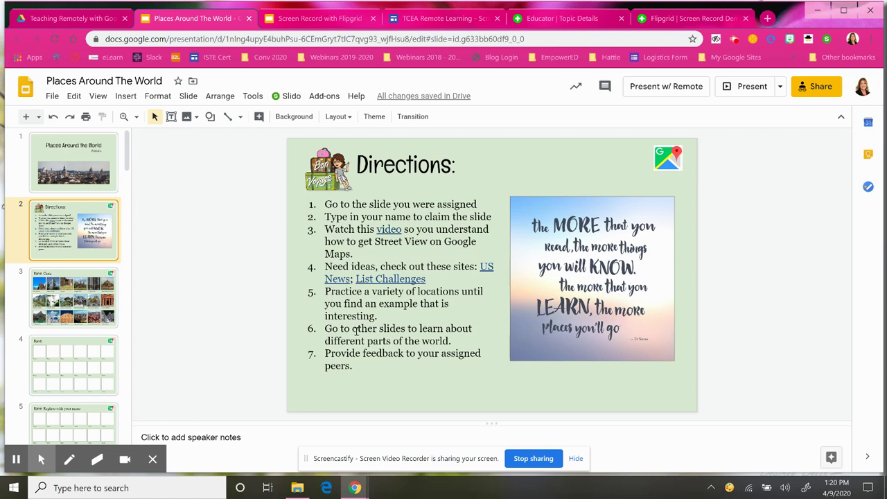
click(83, 170)
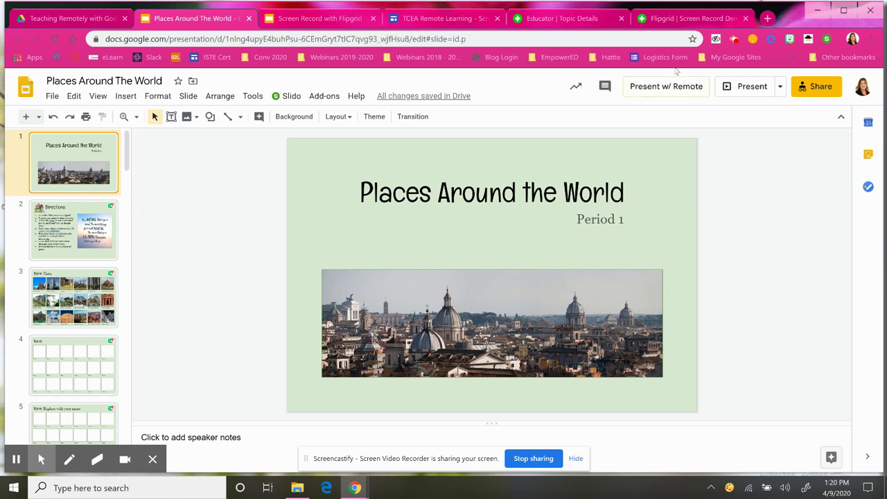
Return to the Flipgrid topic page, begin a new response and log in with the Google account.
click(672, 19)
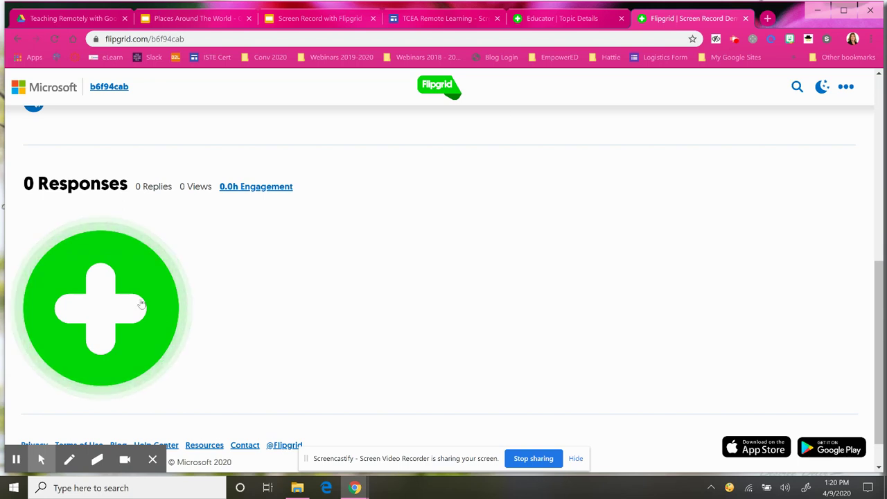
click(113, 308)
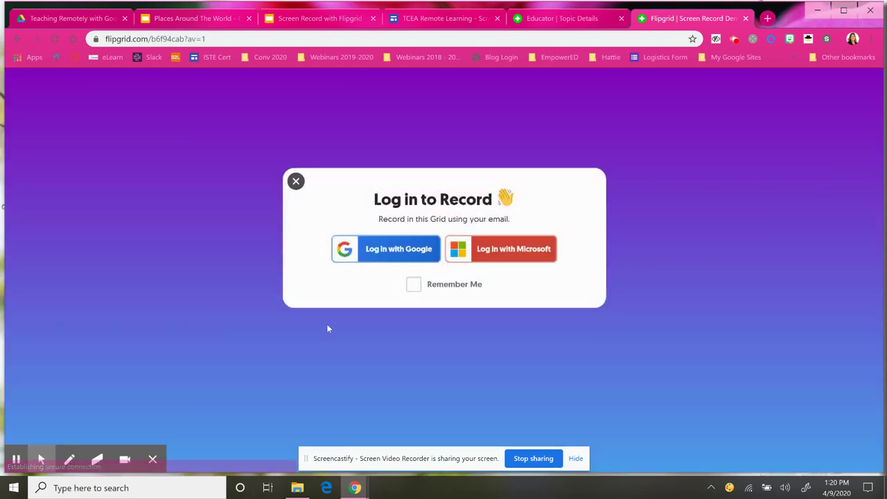
click(370, 255)
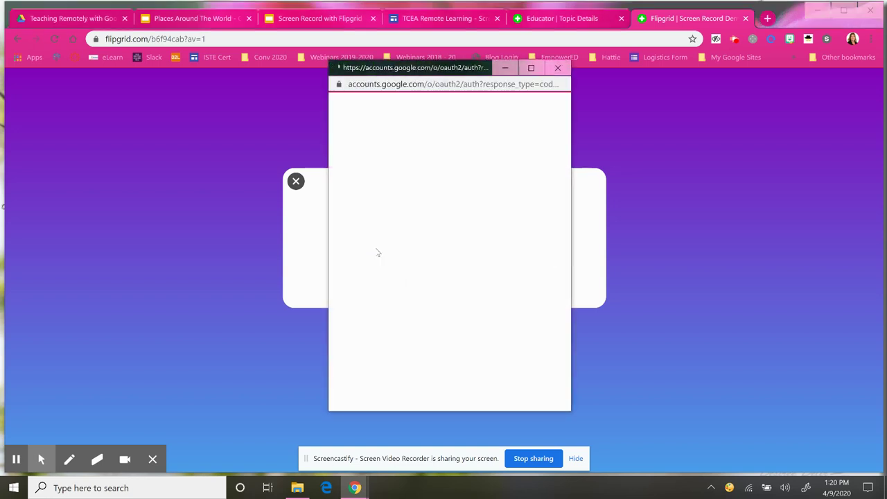
click(415, 199)
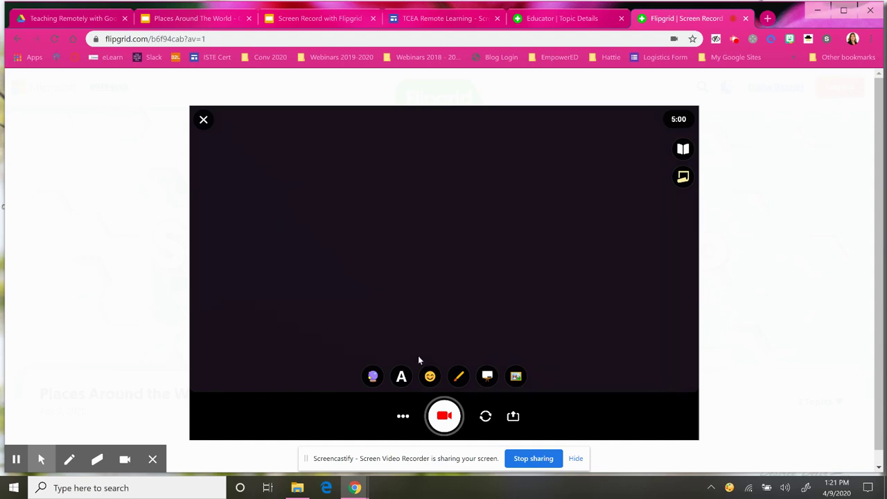
Start a Flipgrid screen recording for the response, sharing the entire screen.
click(404, 415)
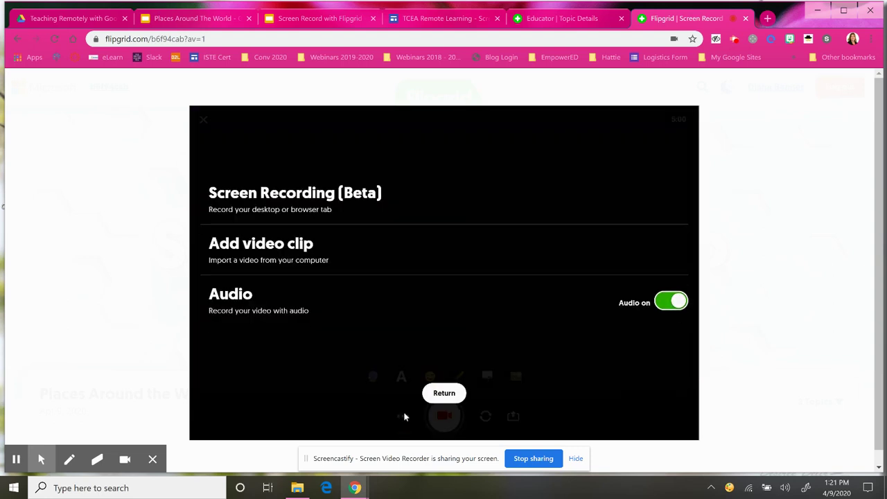
click(290, 197)
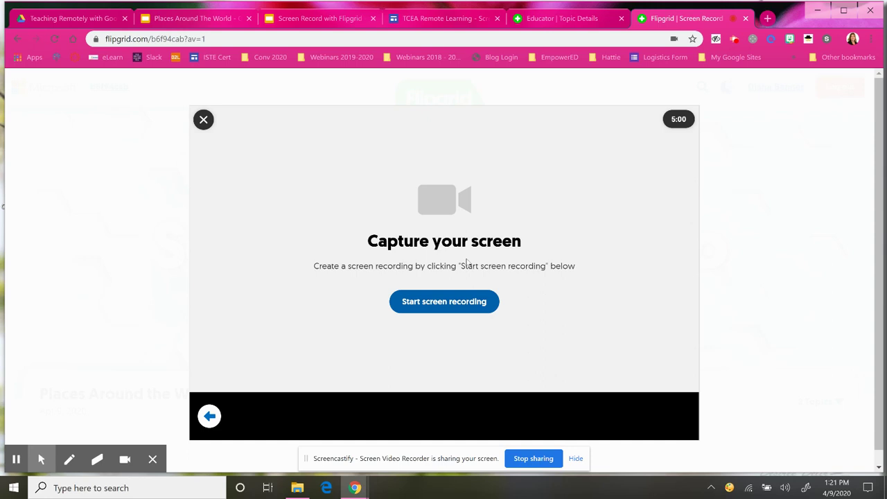
click(444, 303)
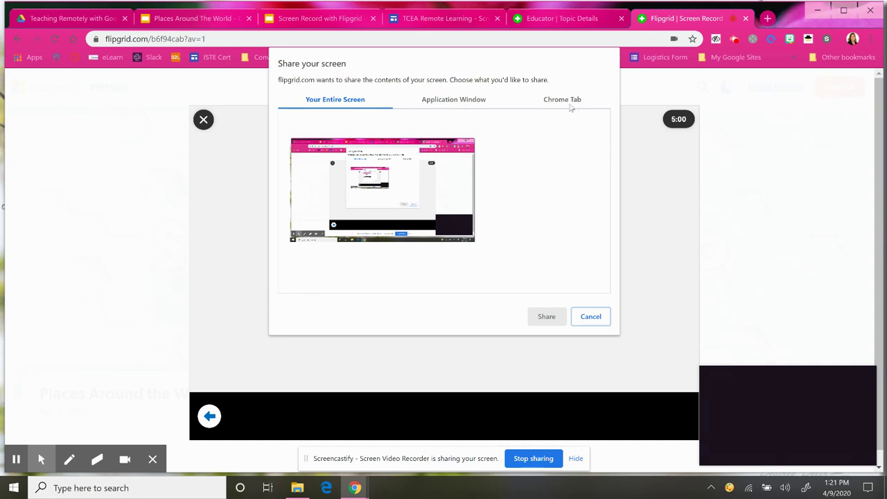
click(450, 172)
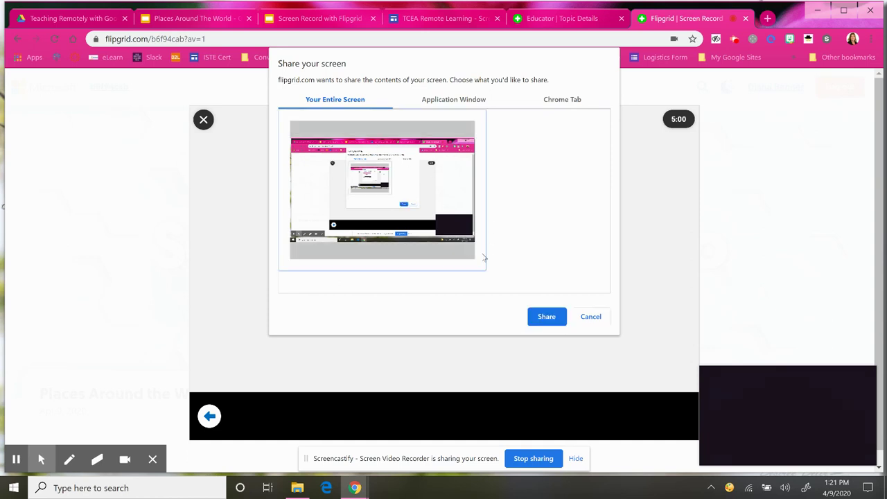
click(537, 320)
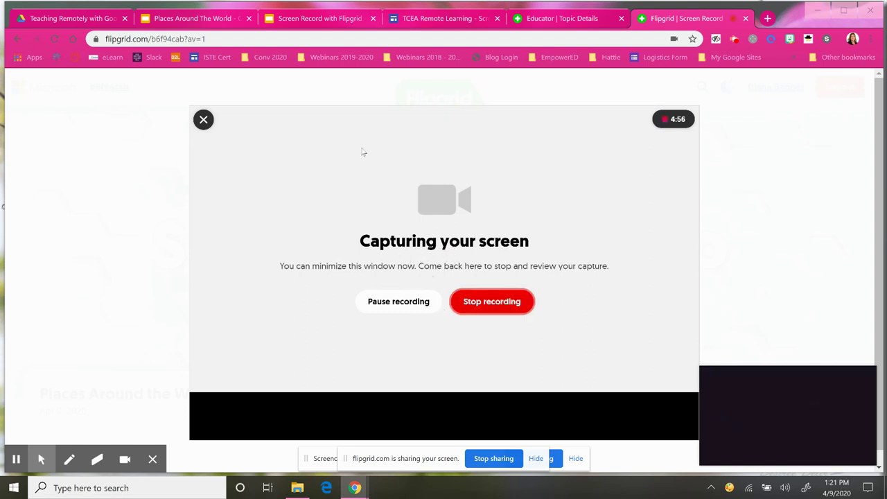
Switch to the Places Around The World presentation, go to slide 4 and open Google Maps from the slide's map icon.
click(205, 23)
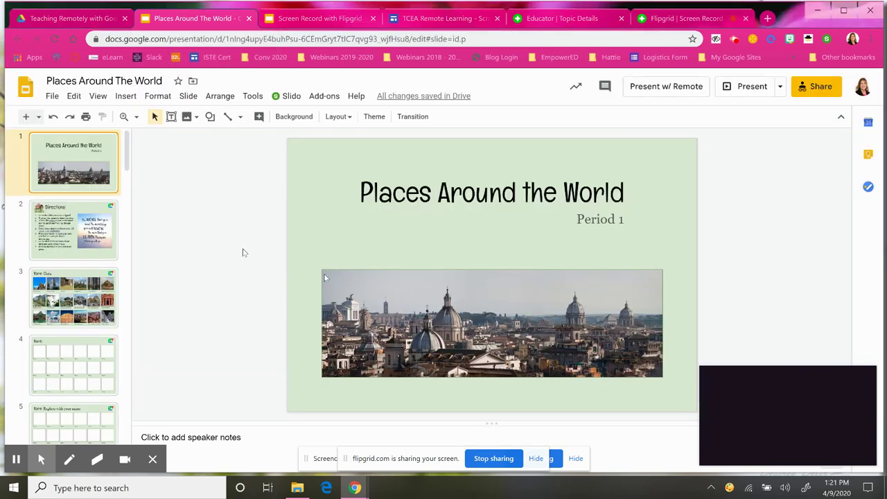
click(93, 244)
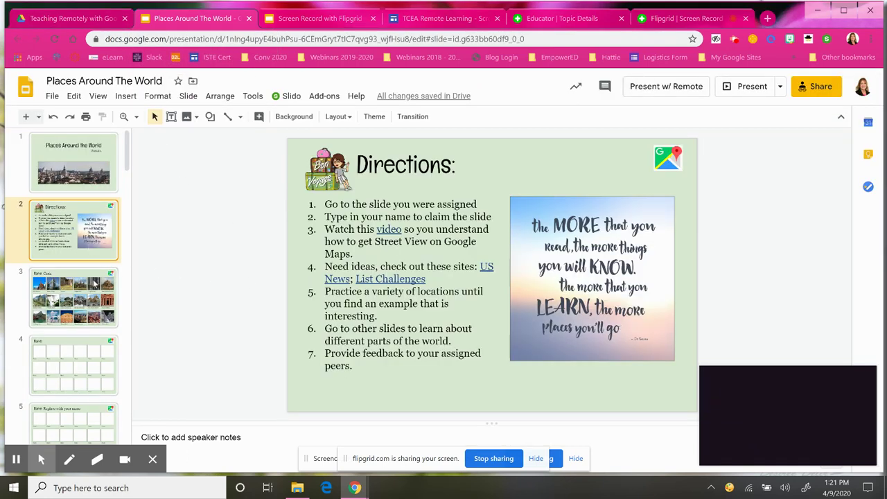
click(80, 367)
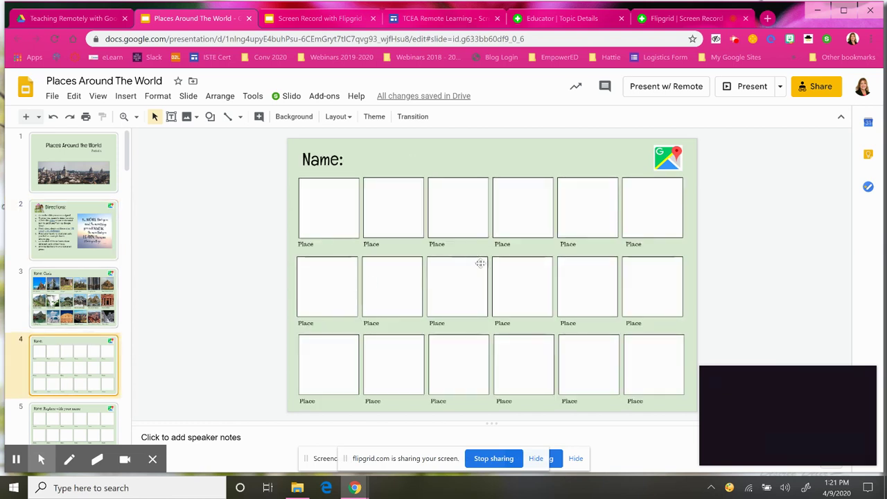
click(665, 161)
click(694, 183)
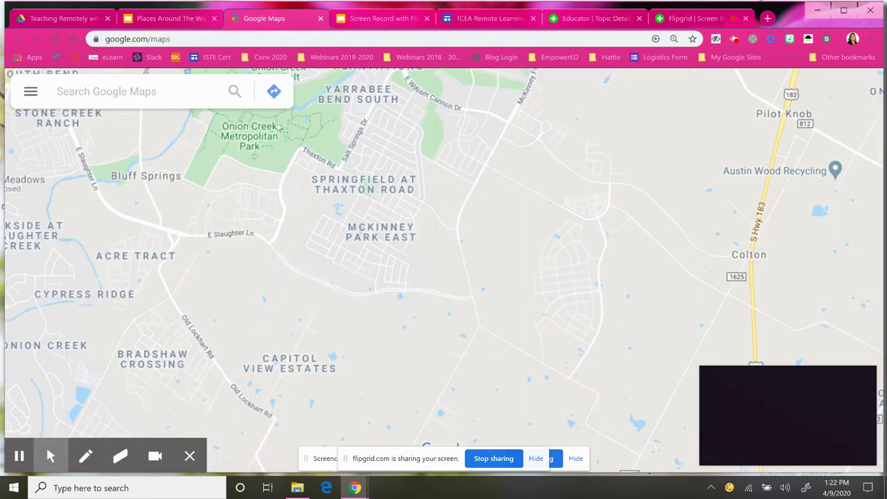
Search Google Maps for Fort Myers, FL and show it on the map.
click(116, 91)
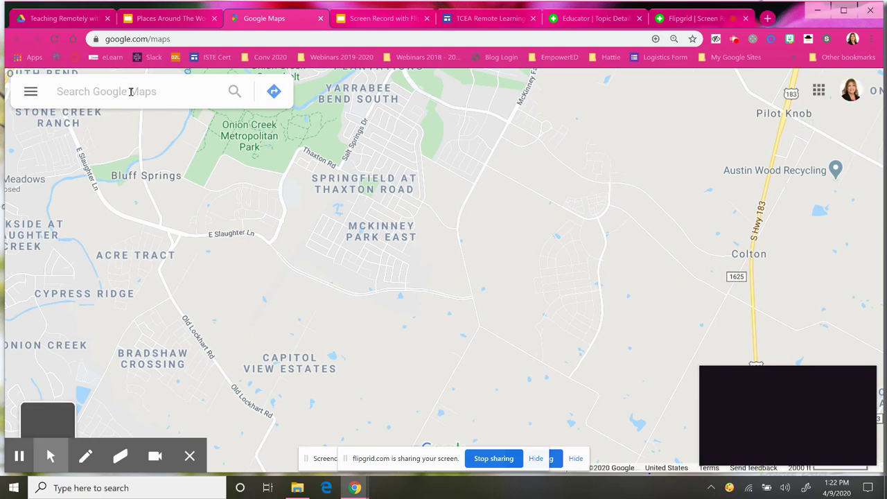
text(sou)
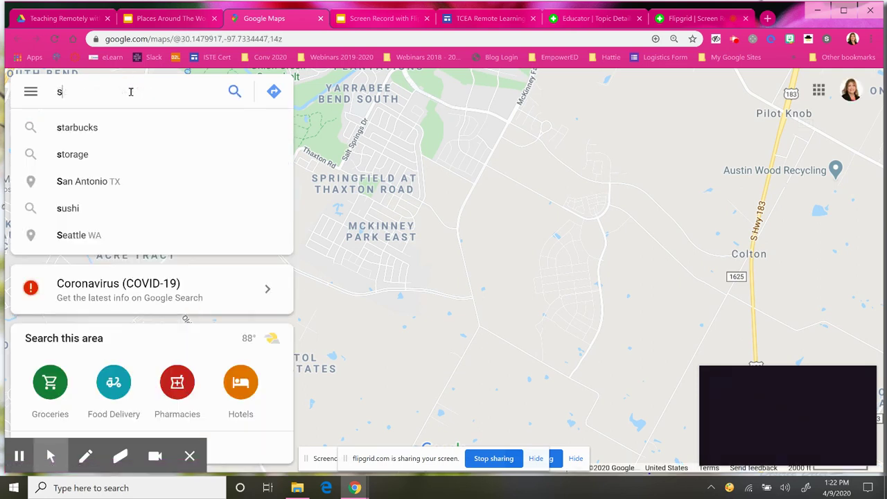
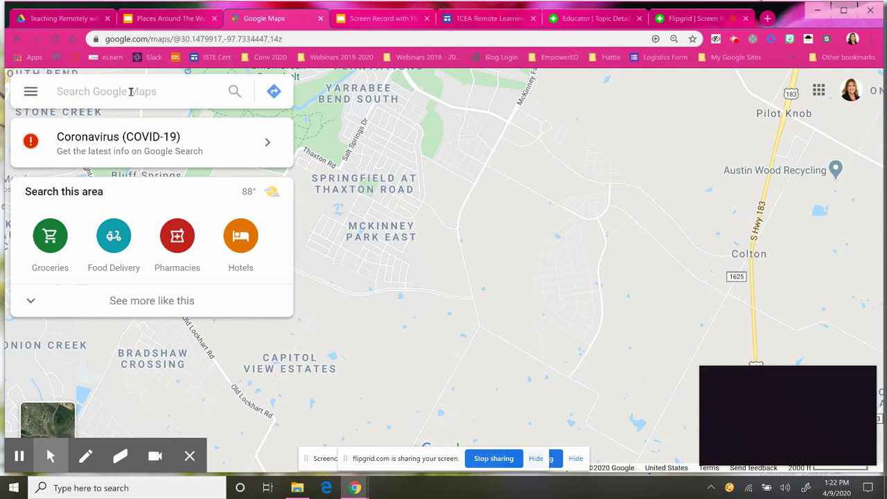
text(fort m)
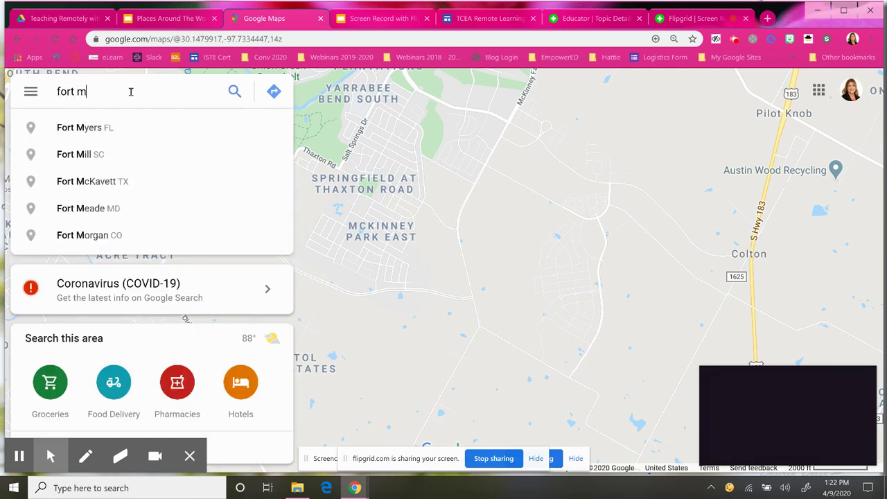
click(119, 126)
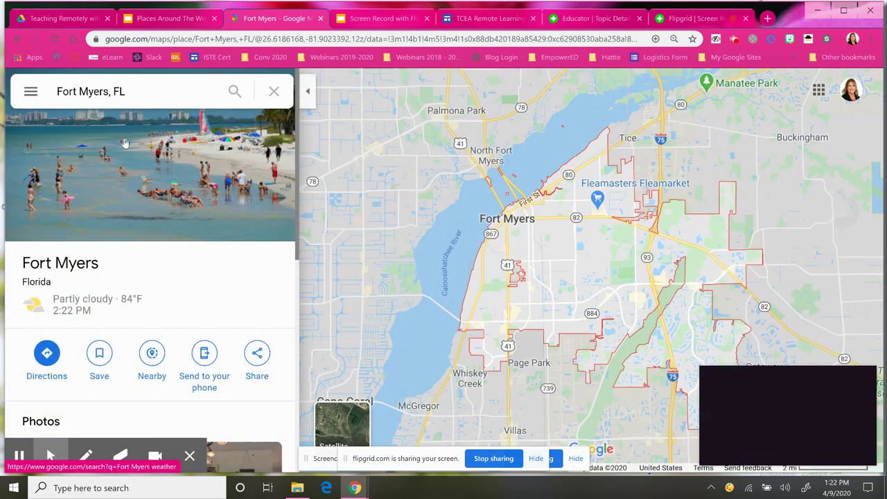
Replace the Fort Myers search with "southwest fl" and choose Southwest Florida Eagle Cam on Bayshore Road.
drag(126, 92, 31, 91)
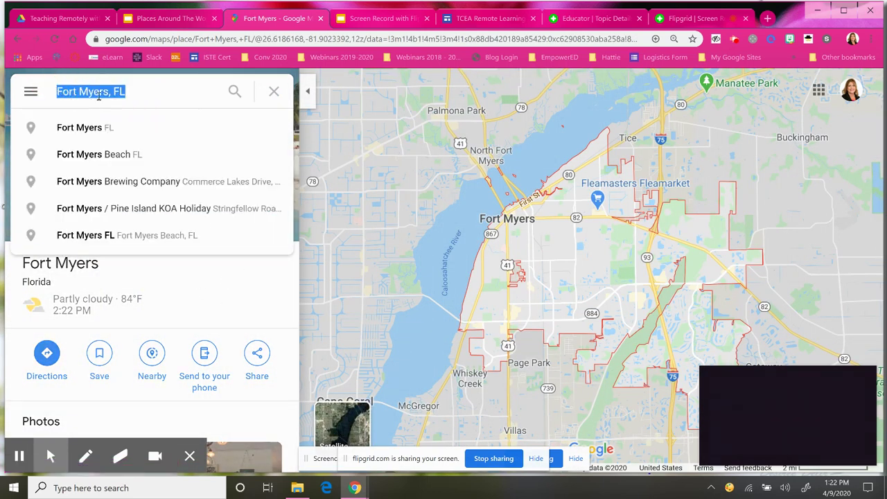
text(south)
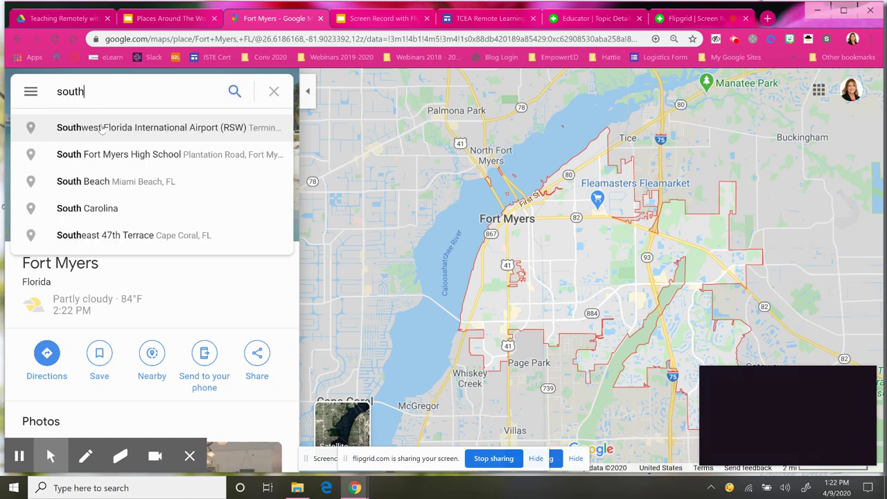
text(west fl)
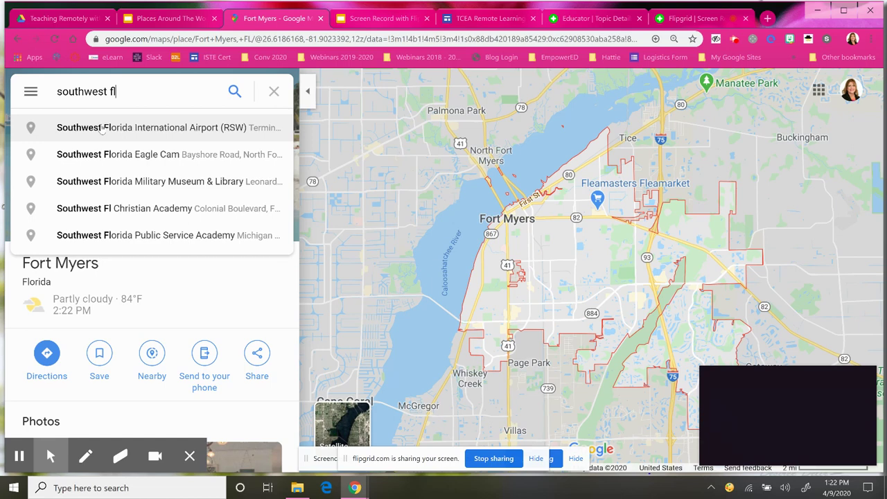
click(121, 156)
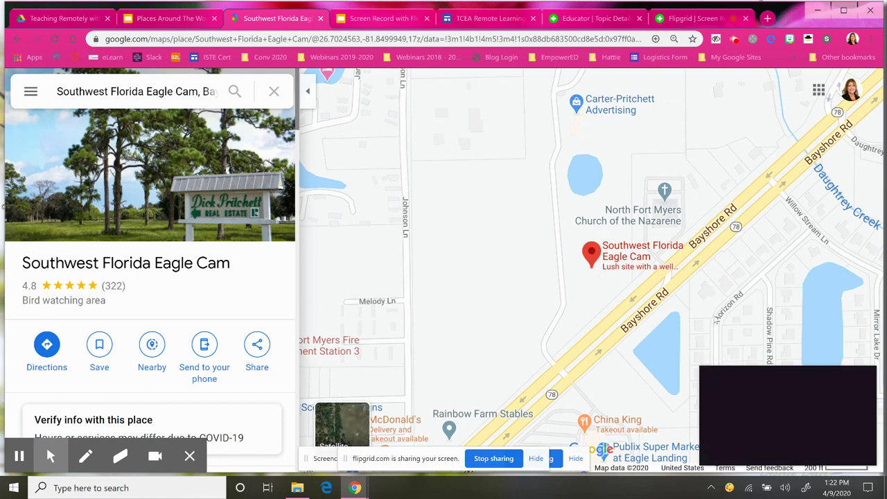
Move the floating camera preview clear of the map's zoom and Street View controls.
mouse_move(736, 400)
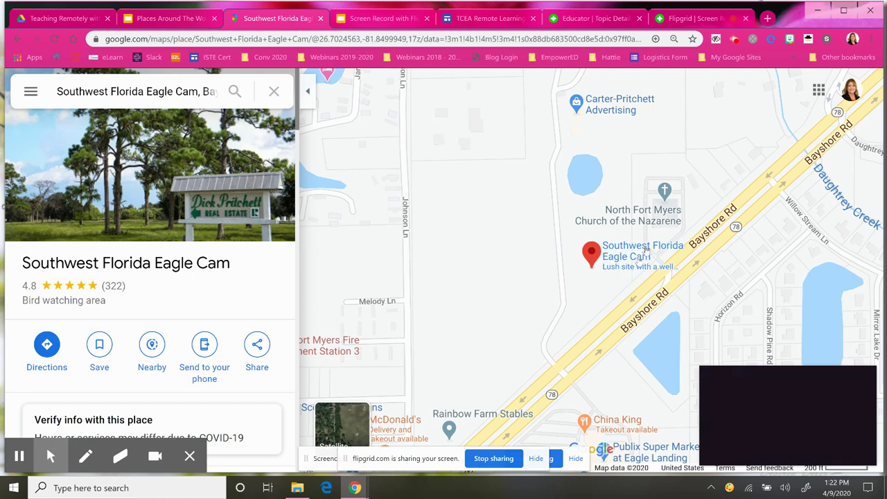
mouse_move(645, 250)
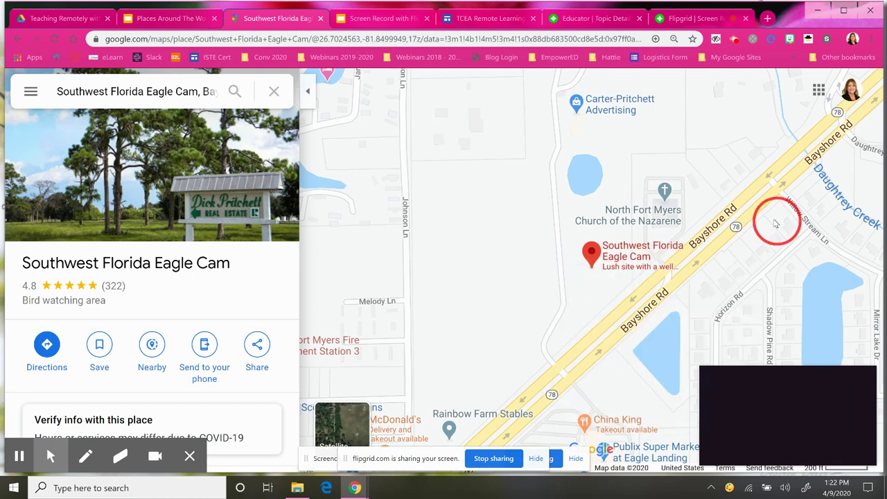
drag(774, 222, 594, 187)
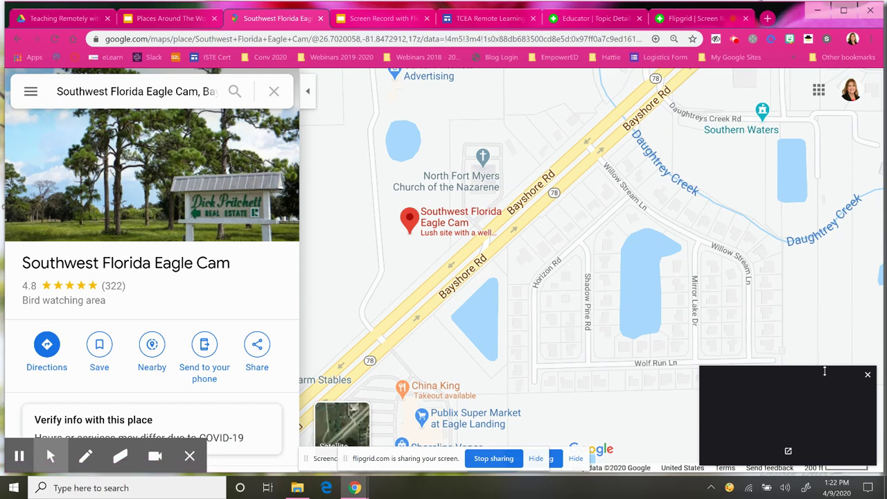
drag(820, 373, 830, 244)
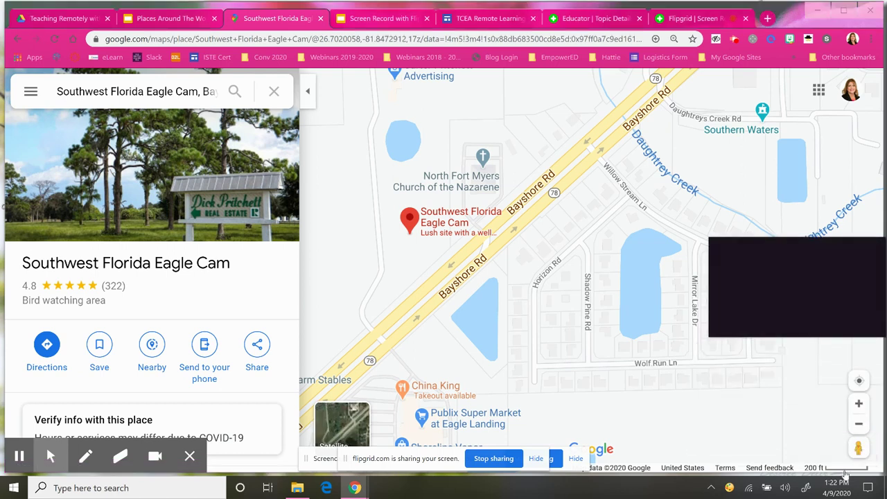
Enter Street View on Bayshore Road beside the Southwest Florida Eagle Cam, look up and zoom in on the tall trees beyond the fence.
drag(858, 449, 439, 209)
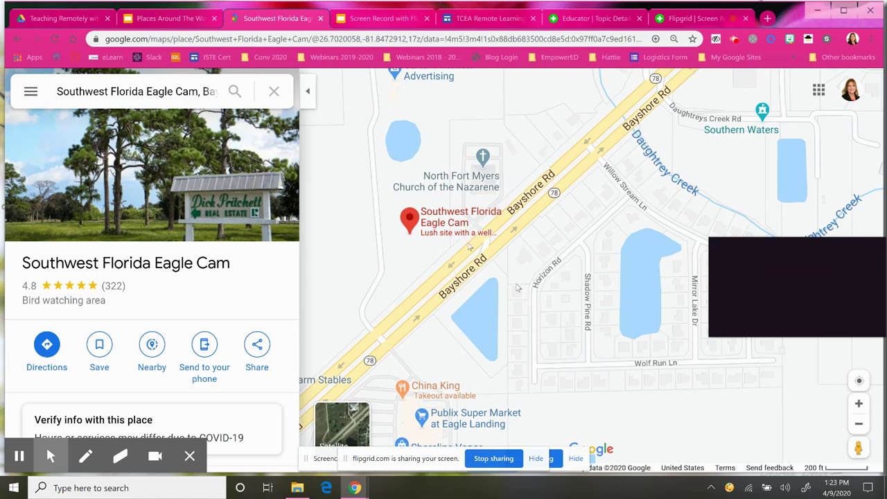
scroll(627, 317, up, 2)
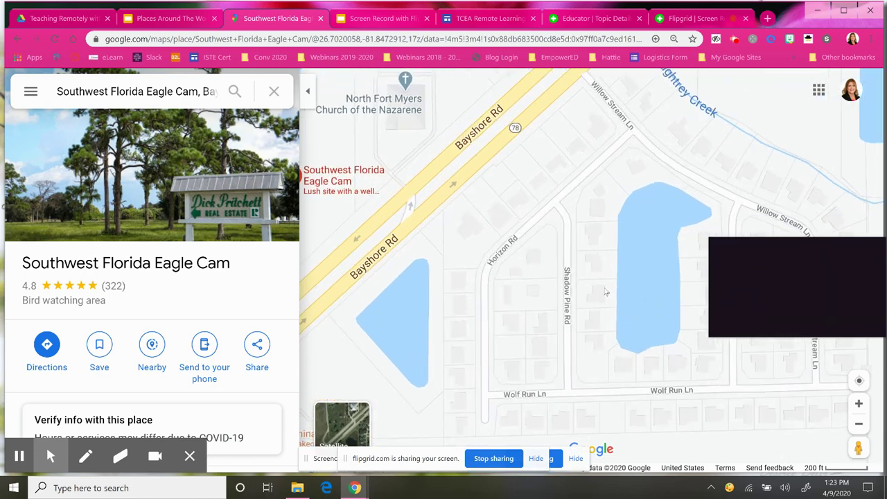
drag(562, 277, 590, 333)
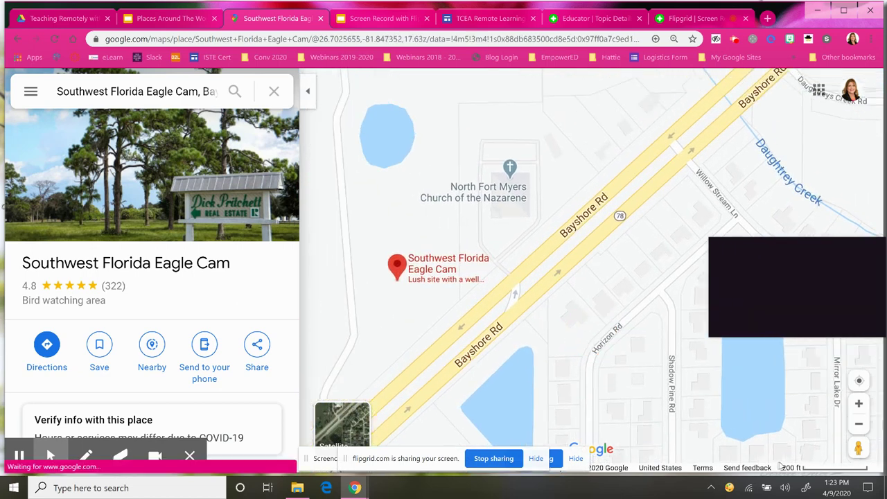
mouse_move(854, 449)
mouse_down()
mouse_move(674, 353)
mouse_move(456, 261)
mouse_up()
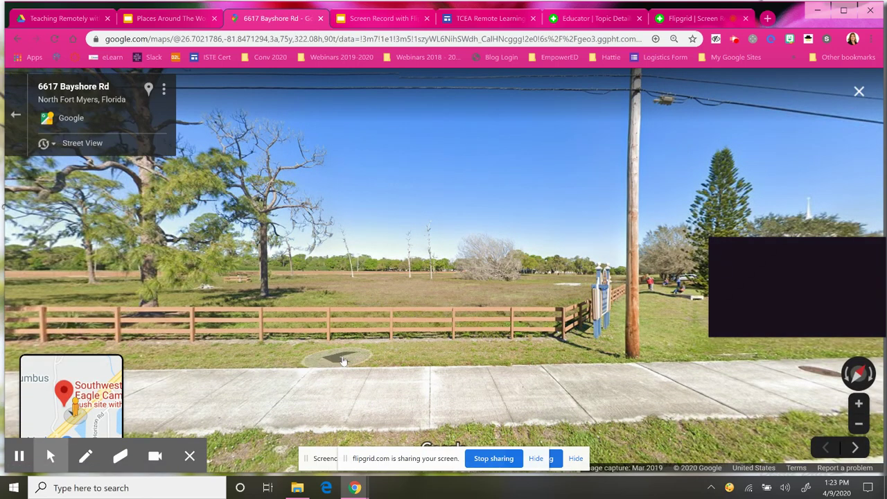
drag(270, 233, 272, 328)
scroll(383, 291, up, 2)
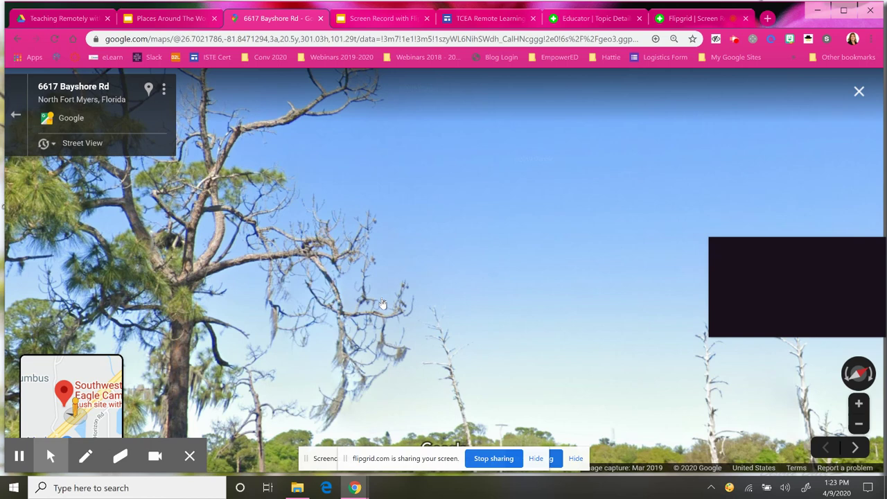
Switch to the Places Around The World presentation and select the first empty picture box on slide 4.
click(177, 19)
click(326, 208)
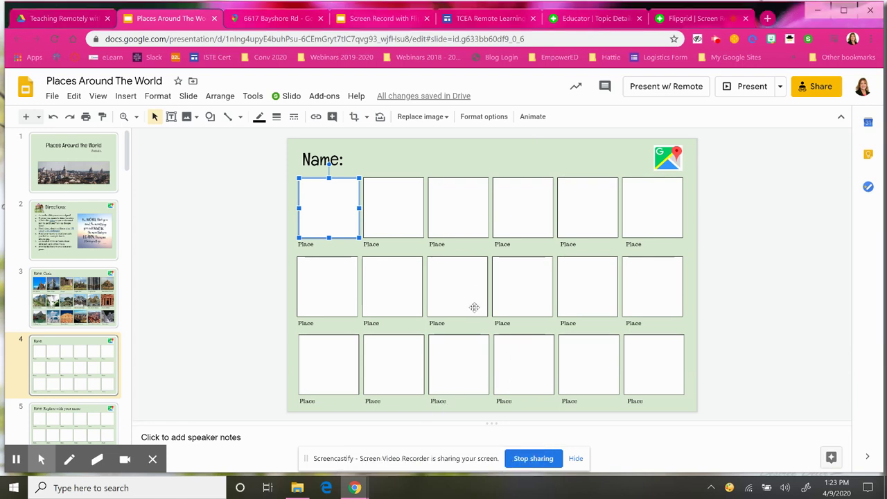
Return to Flipgrid, pause the captured video, skim through its timeline and continue to the selfie stage.
click(691, 19)
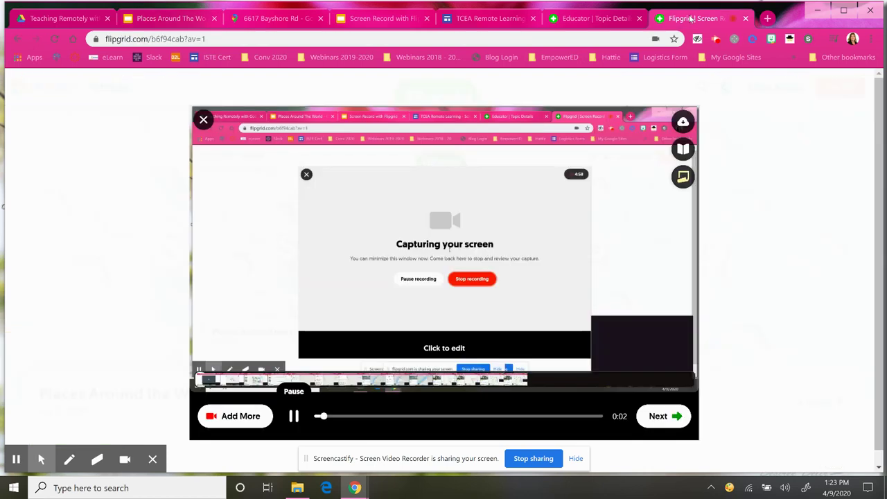
click(294, 417)
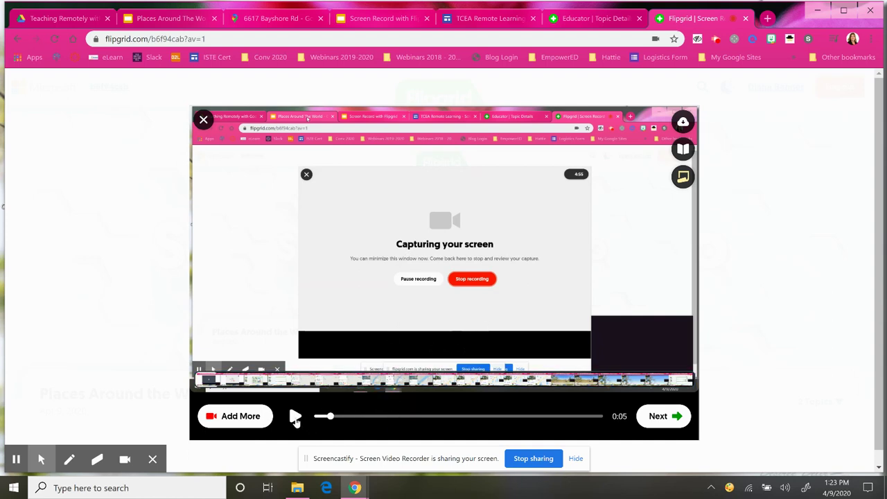
click(335, 415)
drag(346, 419, 561, 418)
click(659, 418)
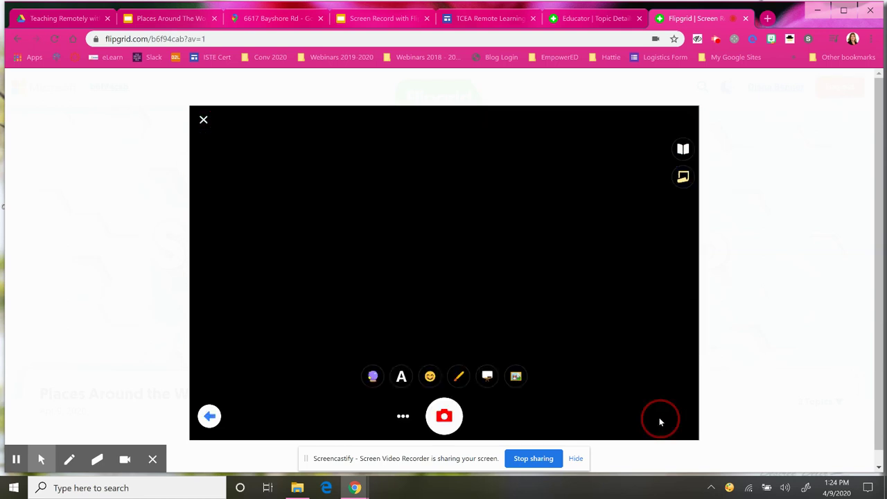
Add the first grinning face emoji sticker to the selfie, enlarge it and place it slightly above the centre.
click(429, 377)
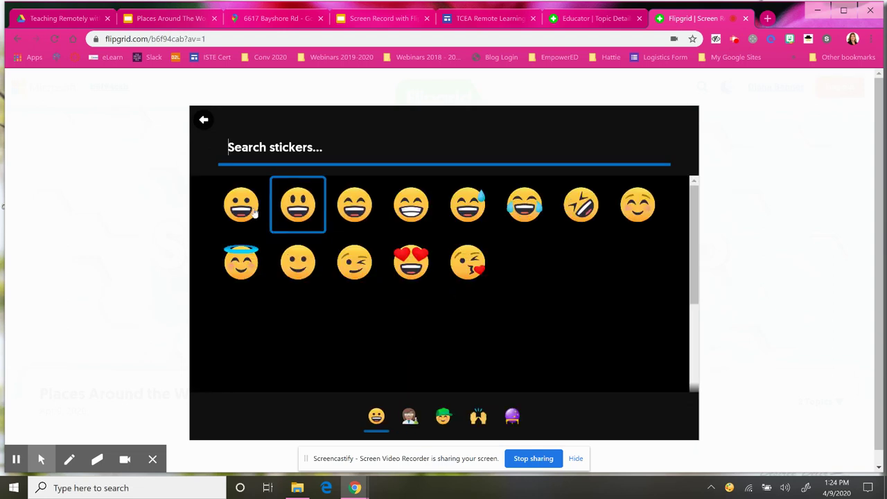
click(247, 223)
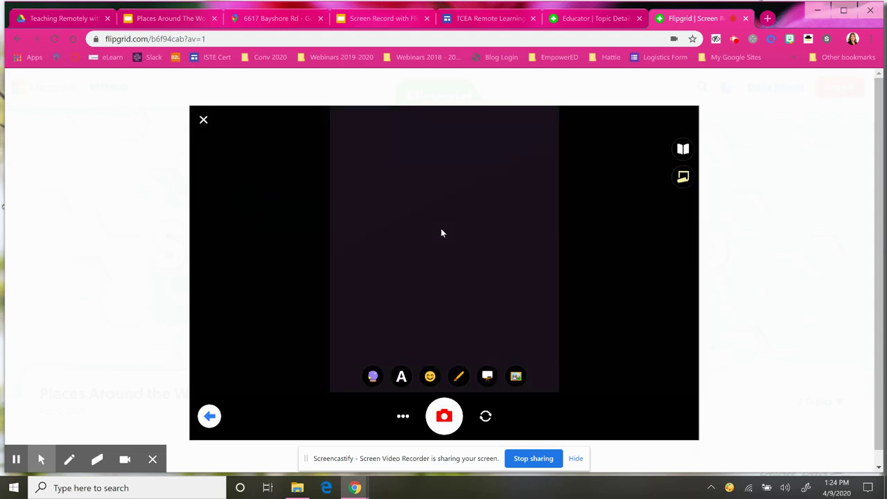
click(422, 216)
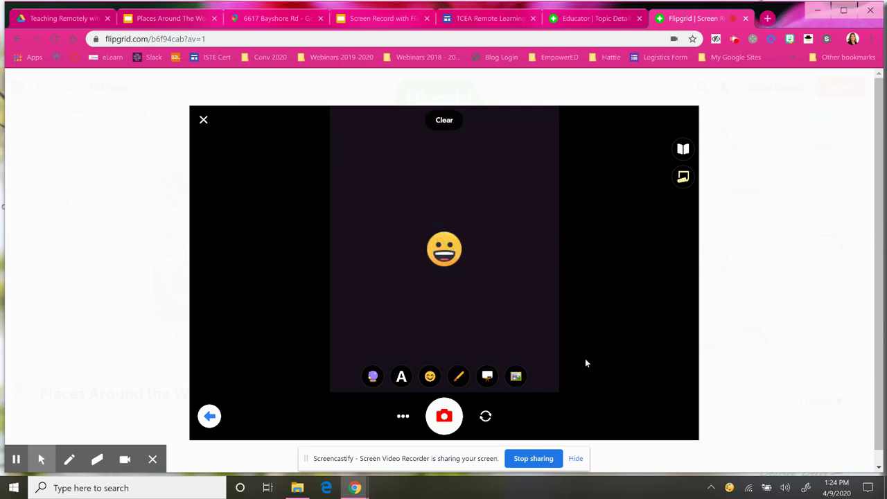
scroll(593, 360, down, 1)
click(506, 307)
drag(452, 232, 479, 192)
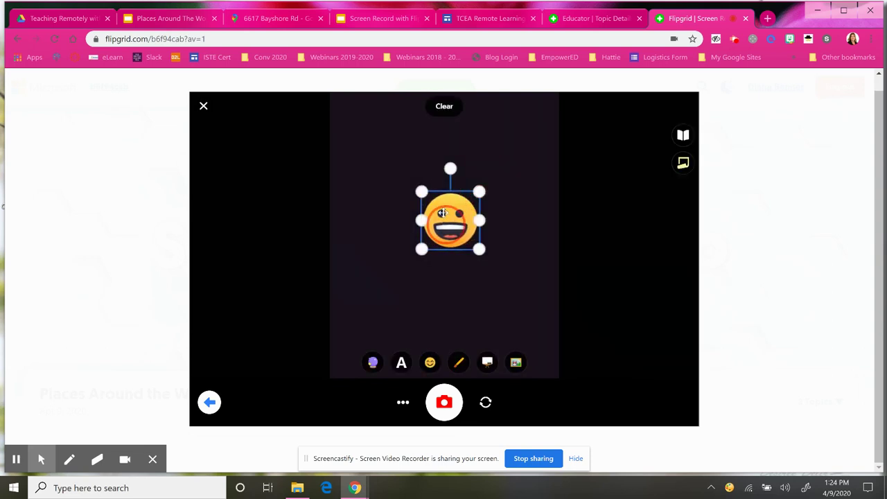
click(665, 310)
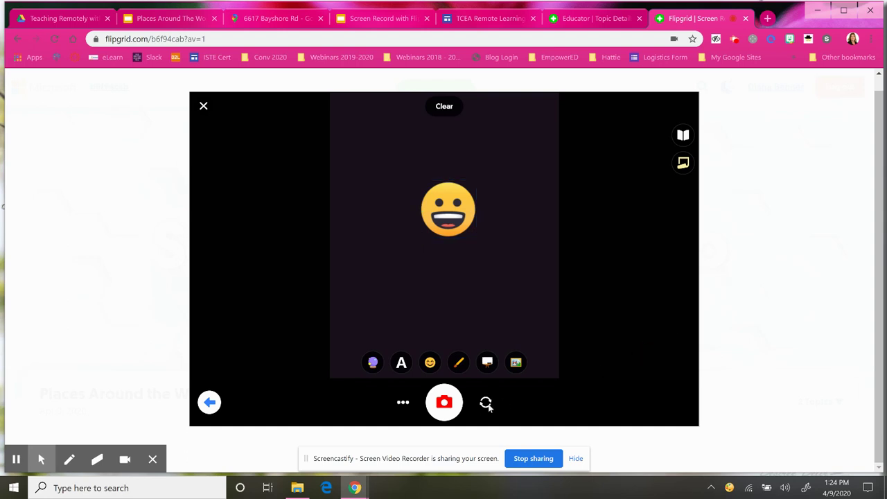
Take the selfie, submit the video with the prefilled display name and complete the response.
click(447, 403)
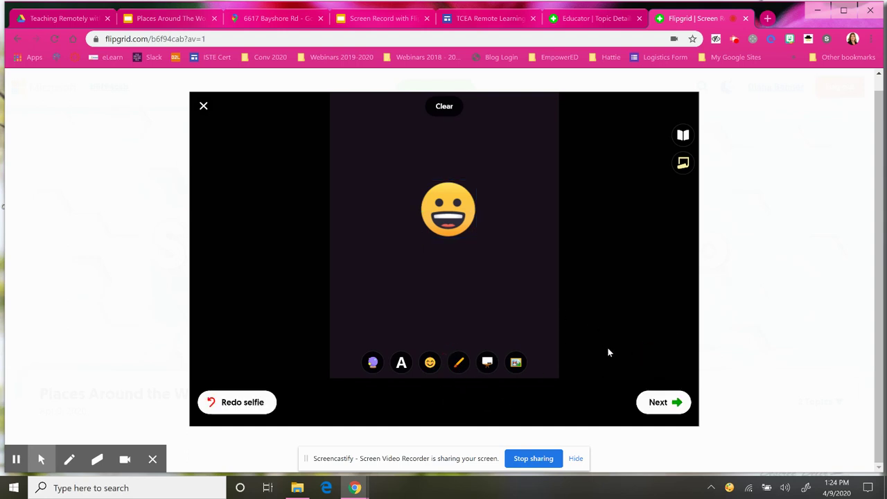
click(655, 403)
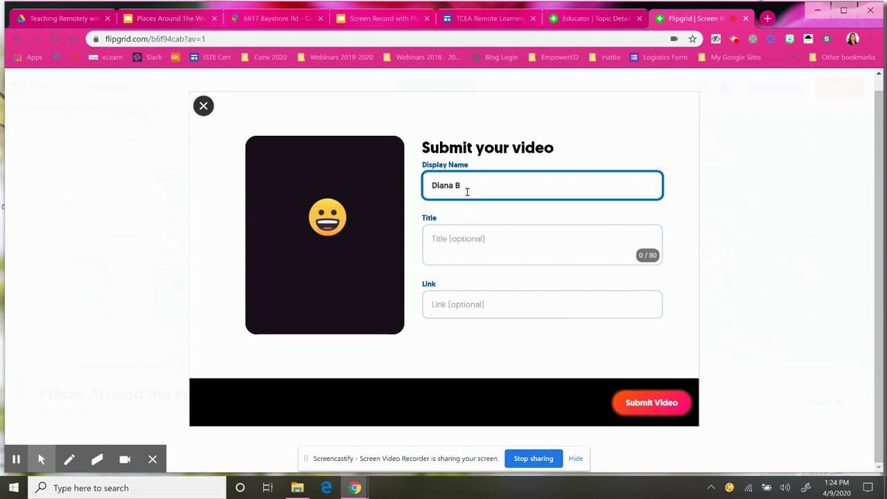
click(636, 403)
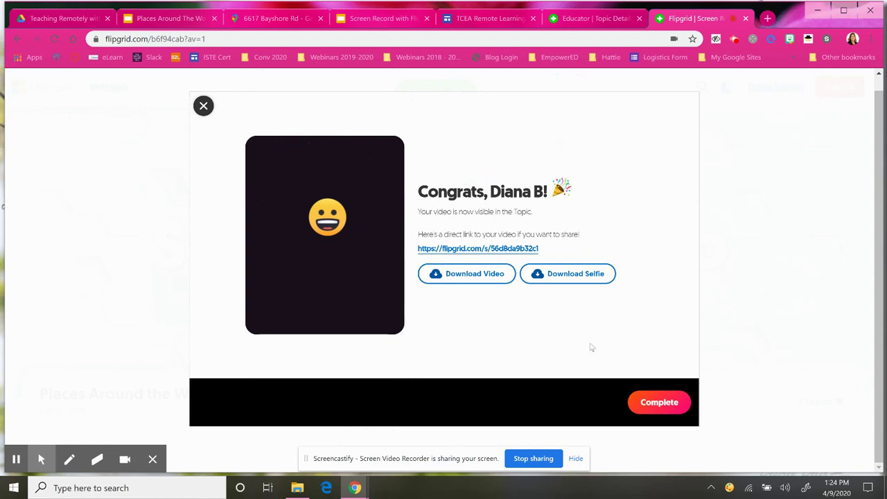
click(641, 400)
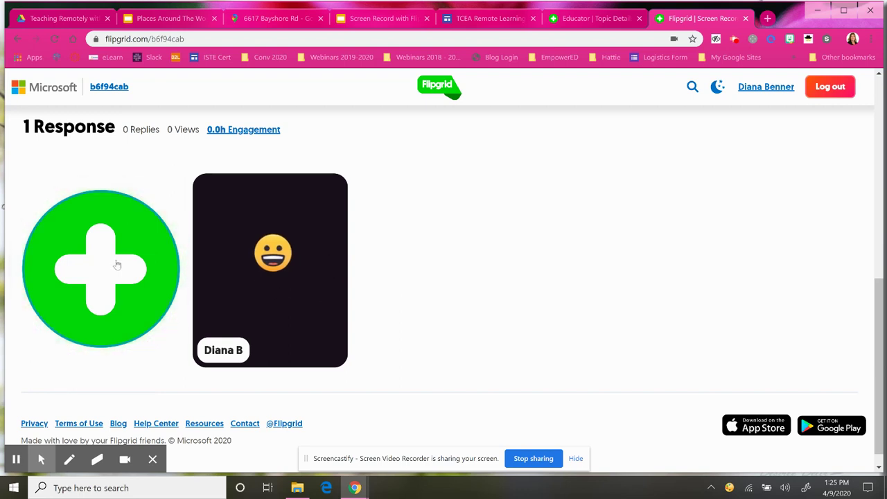
Open the submitted response in the topic to preview it, and close the player.
click(266, 305)
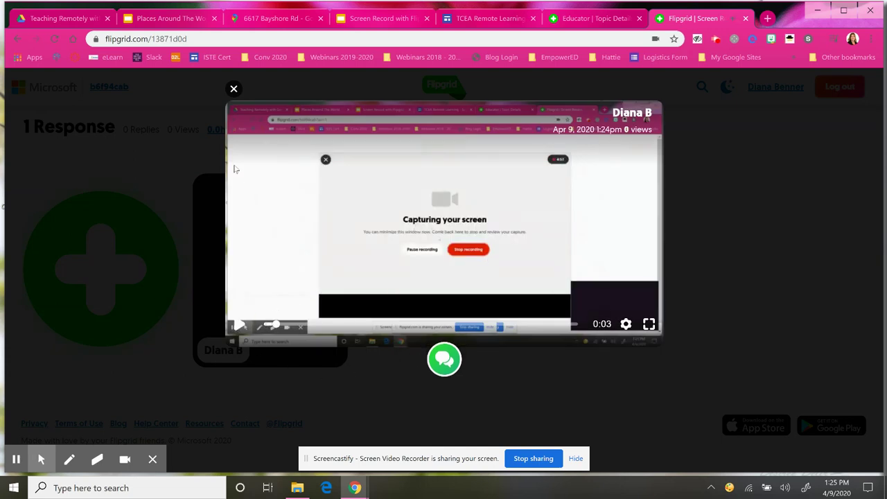
click(234, 90)
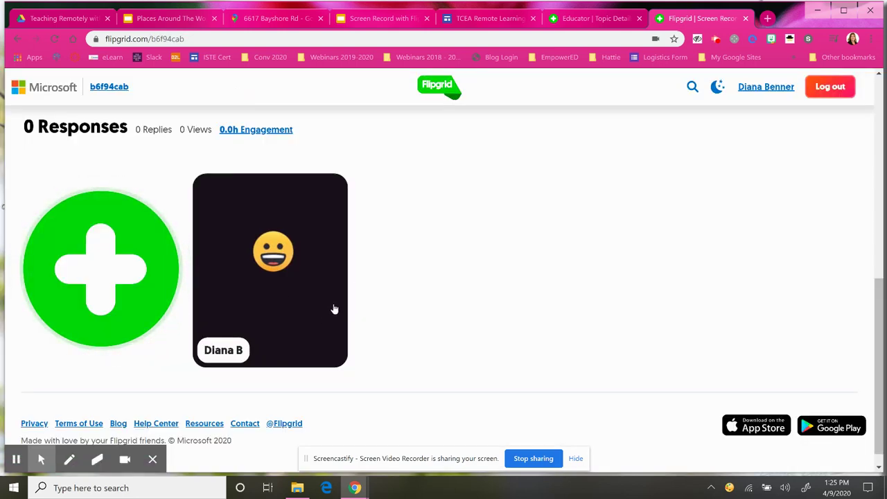
Show the Resources slide, switch to the TCEA Remote Learning site and examine its How to Screen Record steps.
click(368, 21)
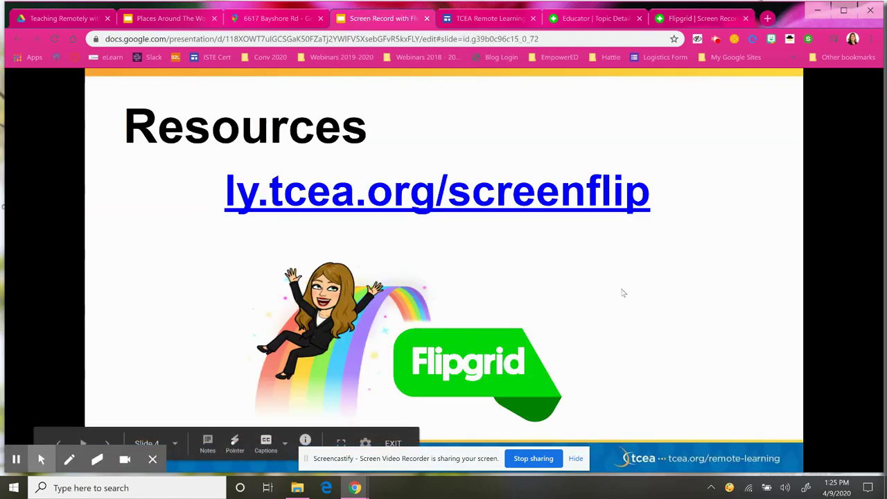
click(478, 21)
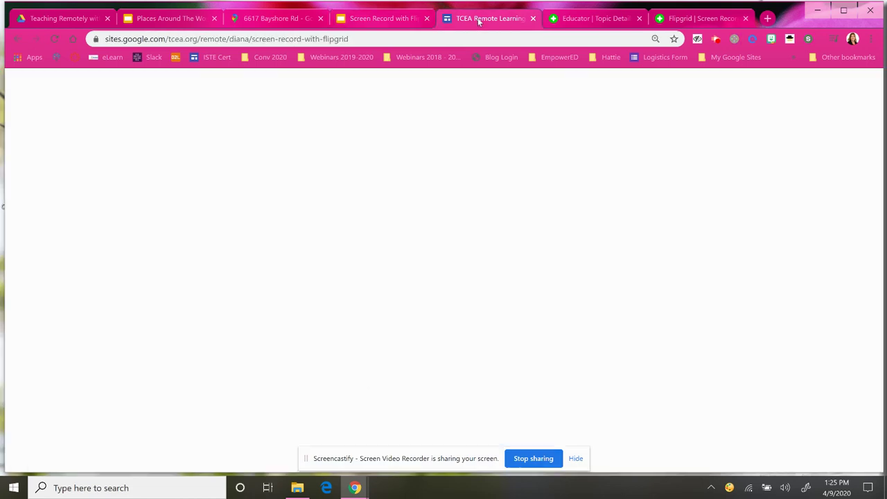
scroll(364, 315, down, 3)
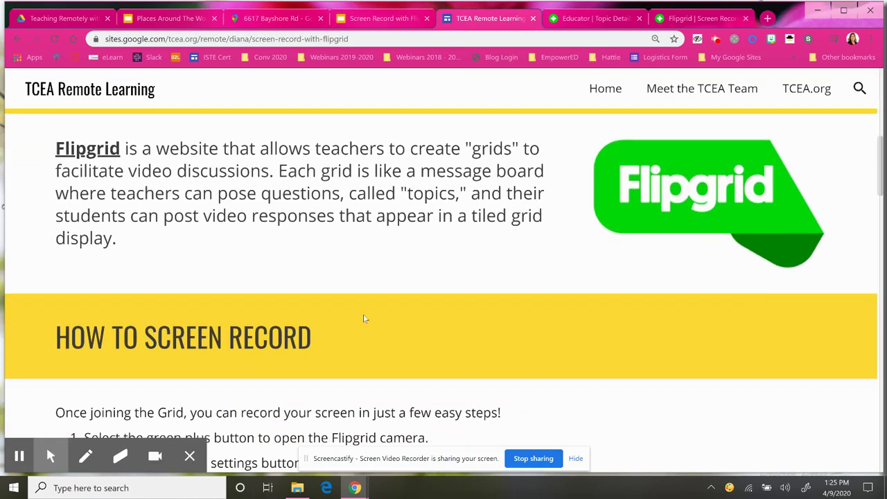
scroll(366, 311, down, 2)
scroll(366, 312, down, 1)
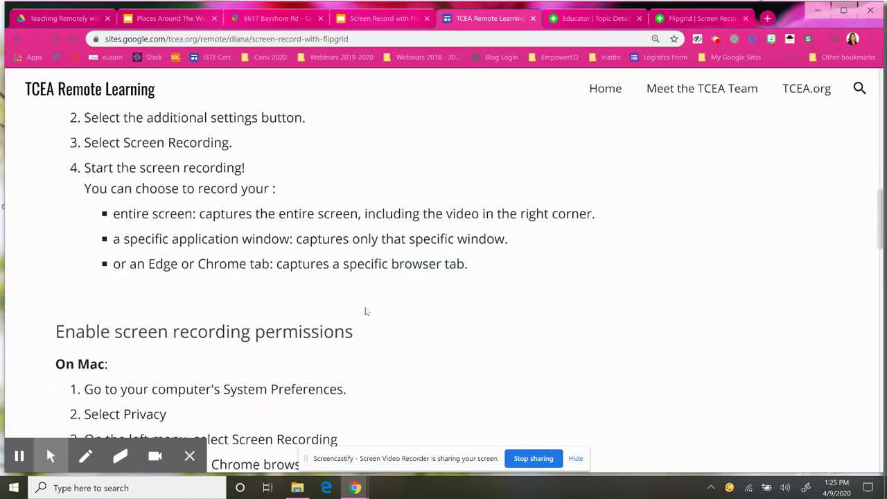
scroll(365, 308, up, 1)
scroll(366, 308, up, 1)
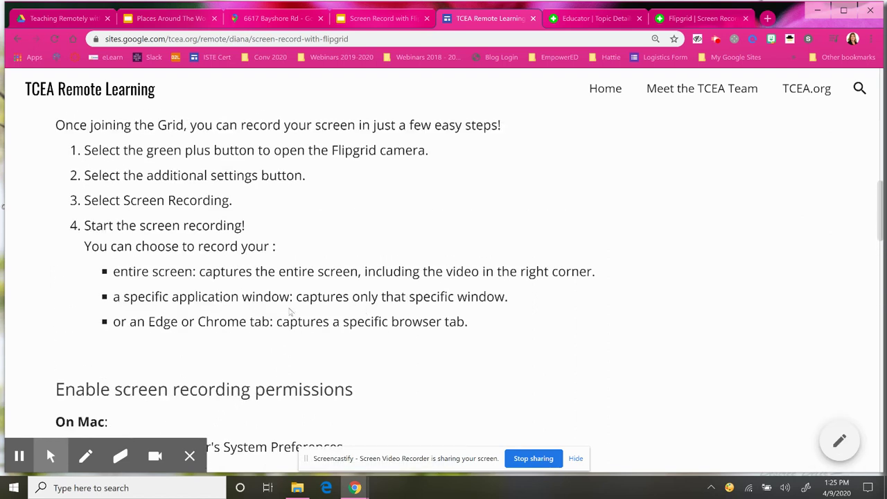
Review the Mac and Windows instructions for enabling screen recording permissions and the embedded Screen Recording in Flipgrid video.
scroll(349, 311, down, 3)
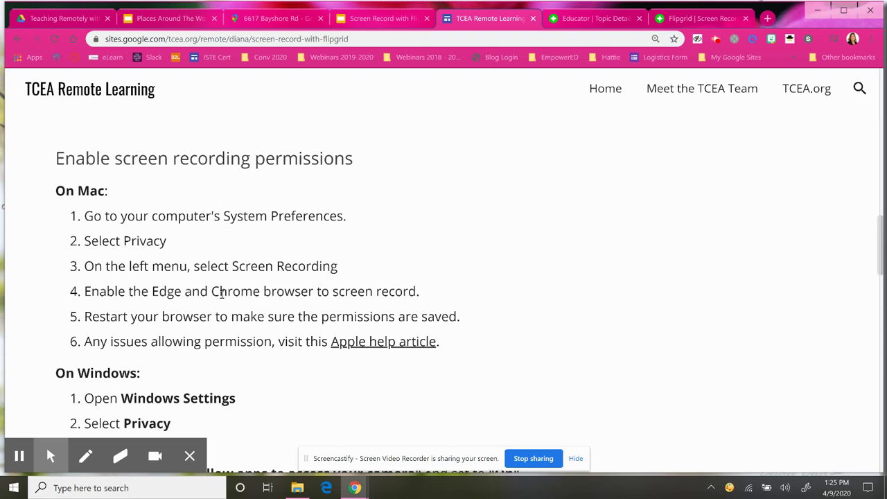
scroll(223, 294, down, 2)
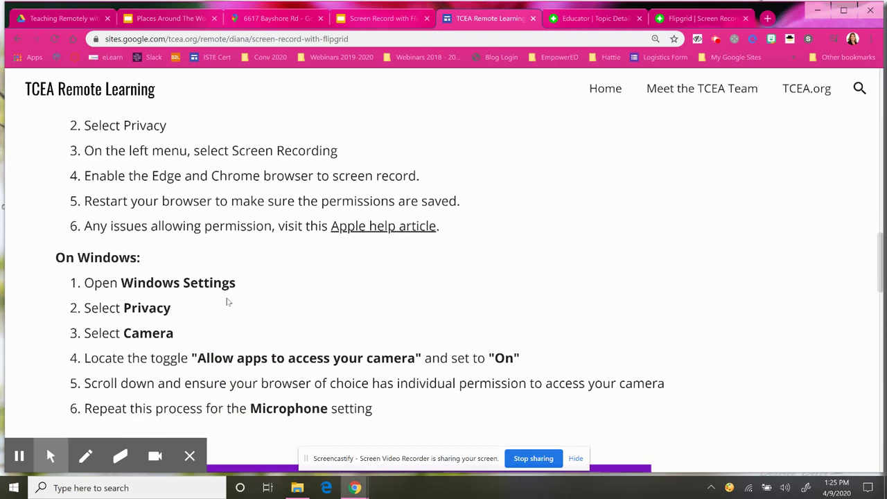
scroll(228, 302, down, 4)
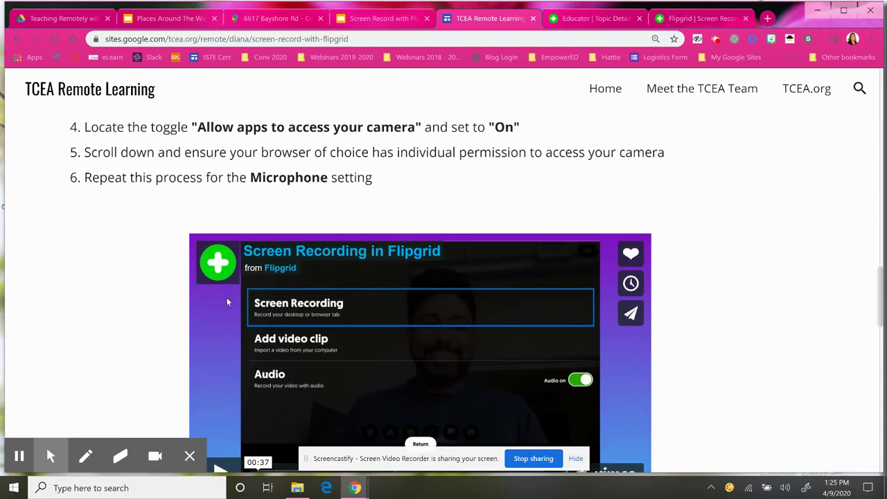
scroll(226, 302, down, 1)
scroll(226, 302, down, 1)
scroll(226, 302, up, 3)
scroll(225, 302, up, 1)
scroll(226, 302, down, 5)
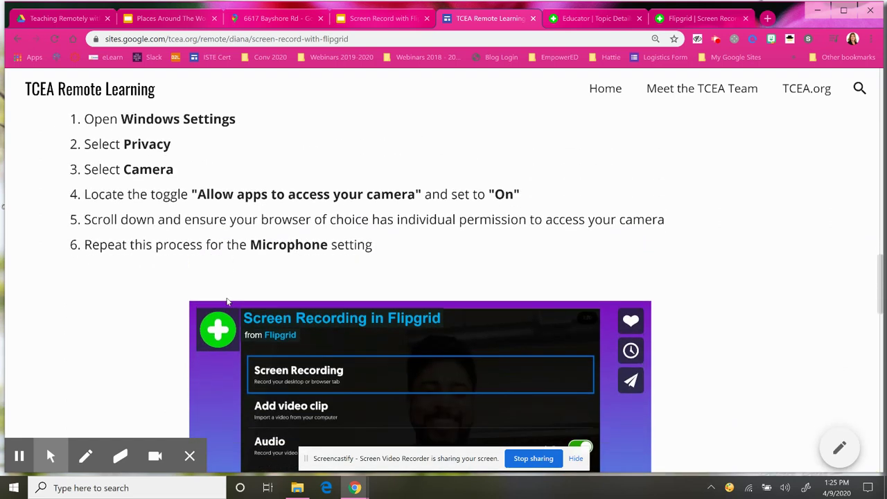
scroll(227, 301, down, 1)
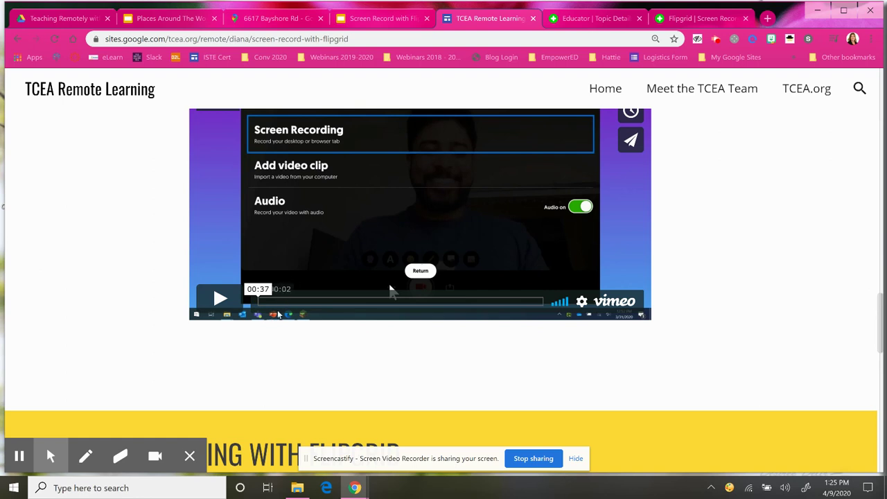
Examine the Remote Learning with Flipgrid section and its downloadable Learning From Home PDF.
scroll(274, 330, down, 3)
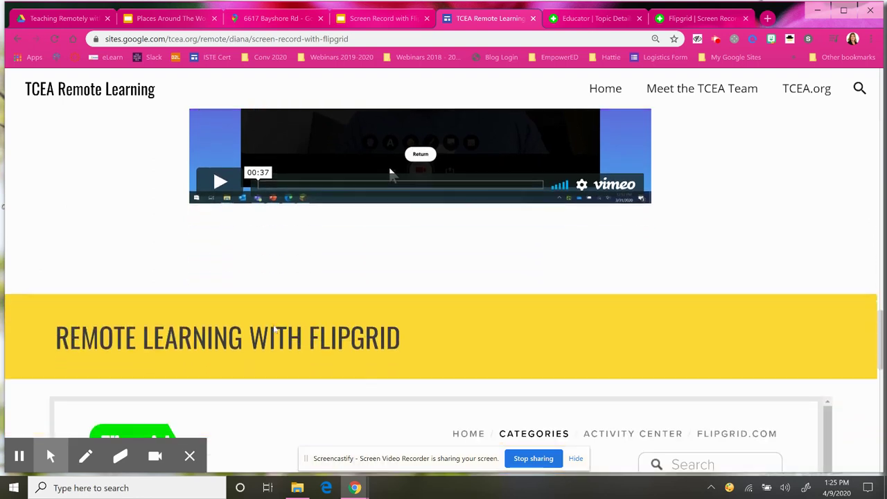
scroll(274, 330, down, 2)
scroll(358, 313, down, 1)
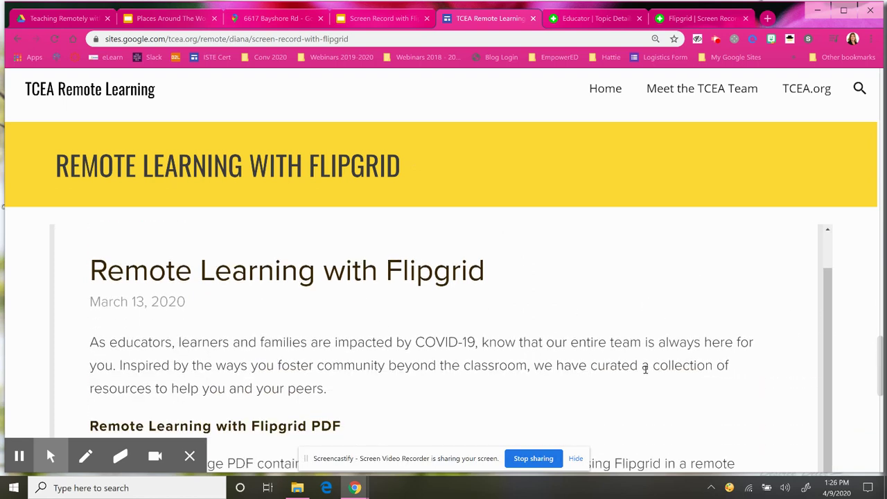
scroll(644, 370, down, 1)
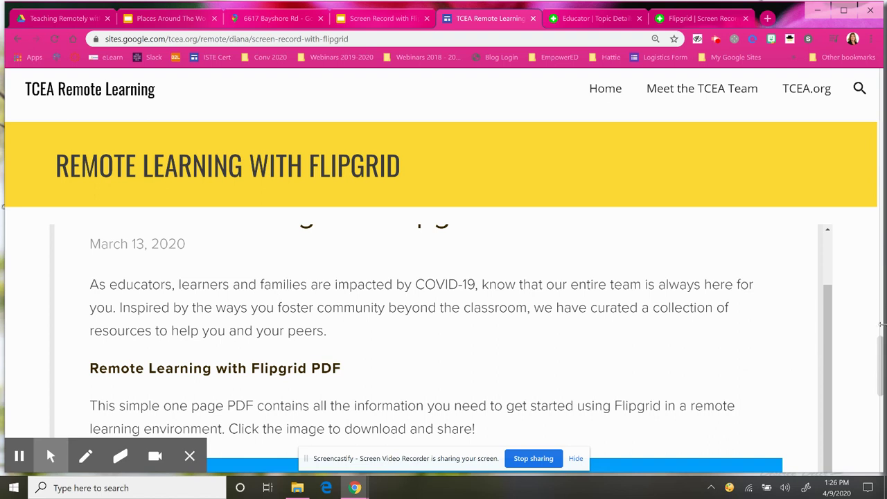
scroll(881, 346, down, 3)
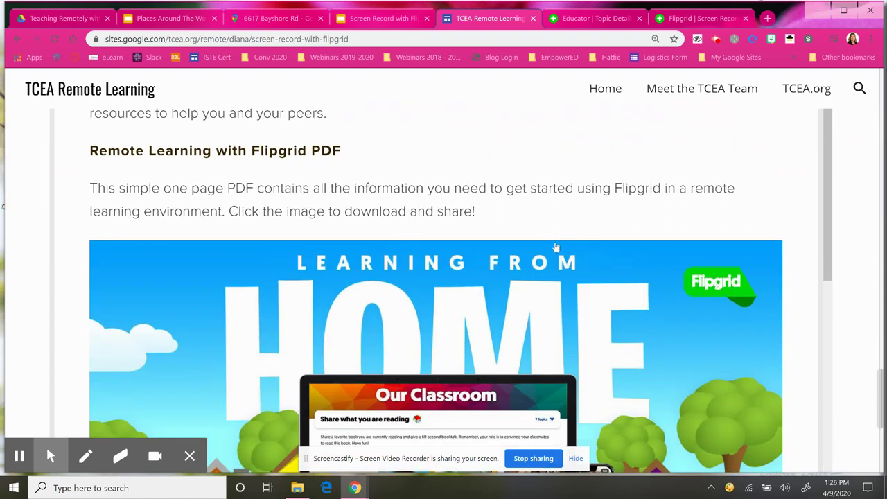
scroll(376, 251, down, 1)
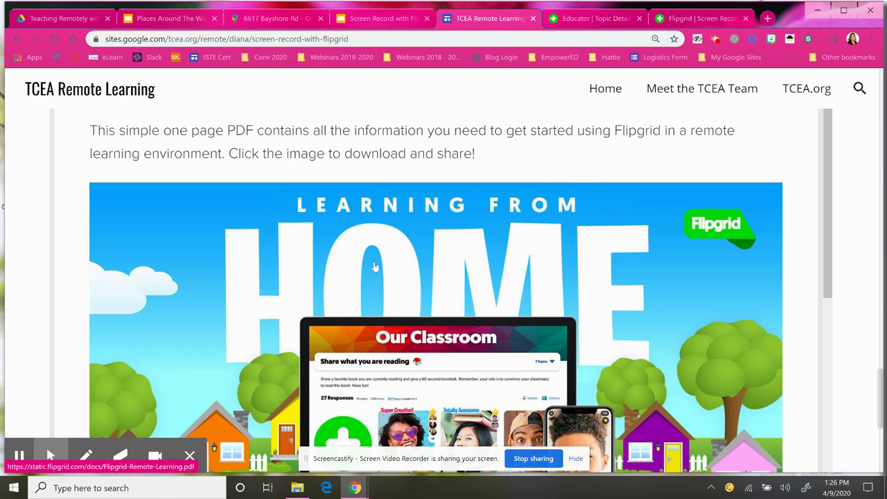
Read the Learning From Home PDF's getting-started steps for educators, students and families and its tips for engaging them.
scroll(374, 267, down, 1)
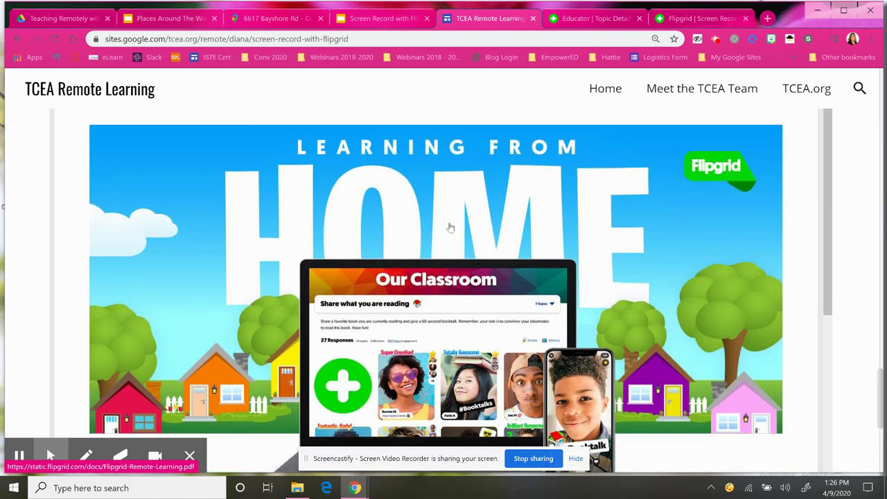
scroll(464, 223, down, 3)
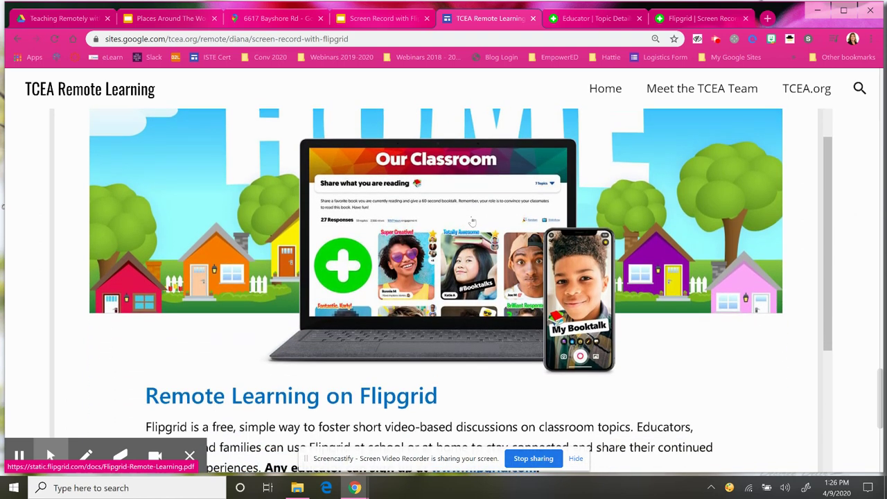
scroll(470, 221, down, 1)
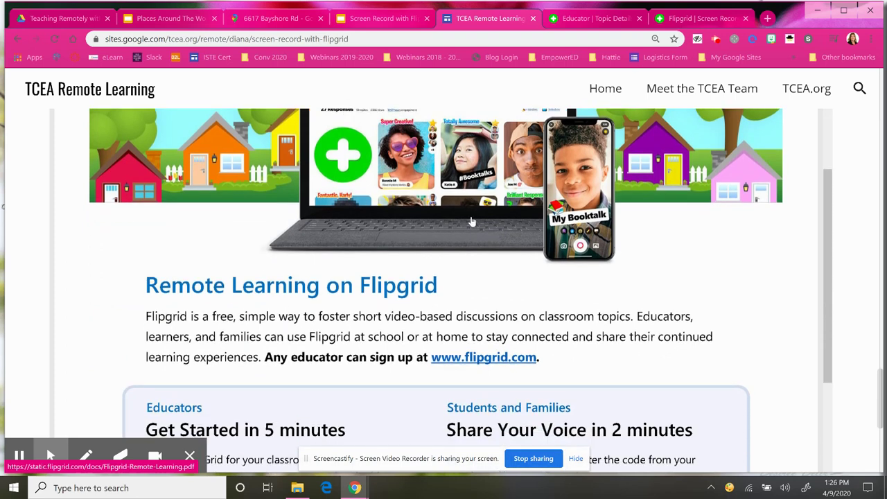
scroll(471, 222, down, 4)
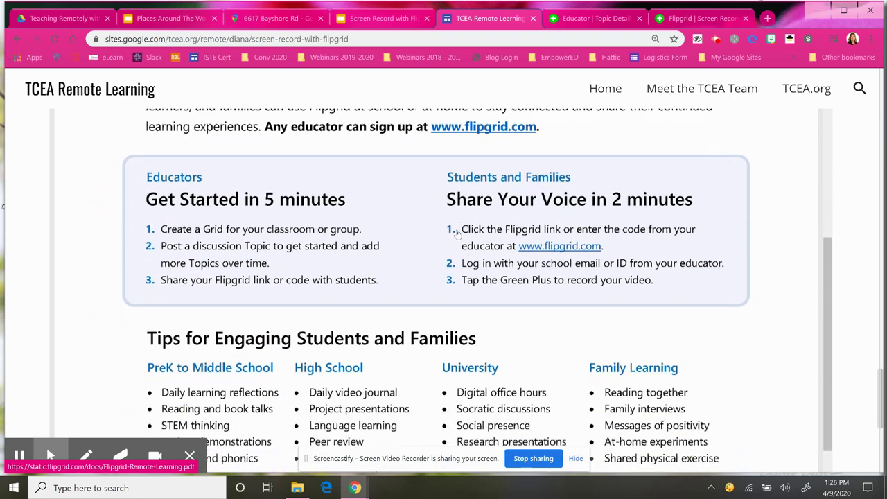
scroll(457, 234, down, 3)
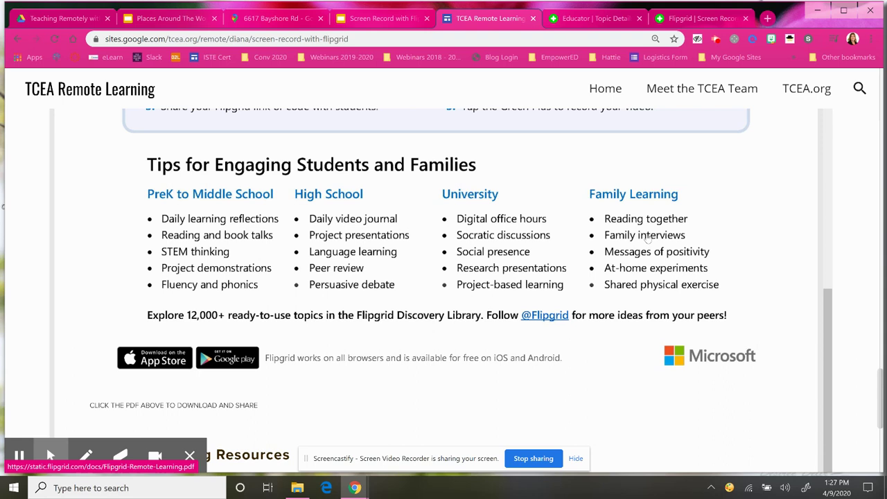
Examine the Remote Learning Resources list of Flipgrid links and the embedded Getting Started videos for educators and students.
scroll(646, 236, down, 2)
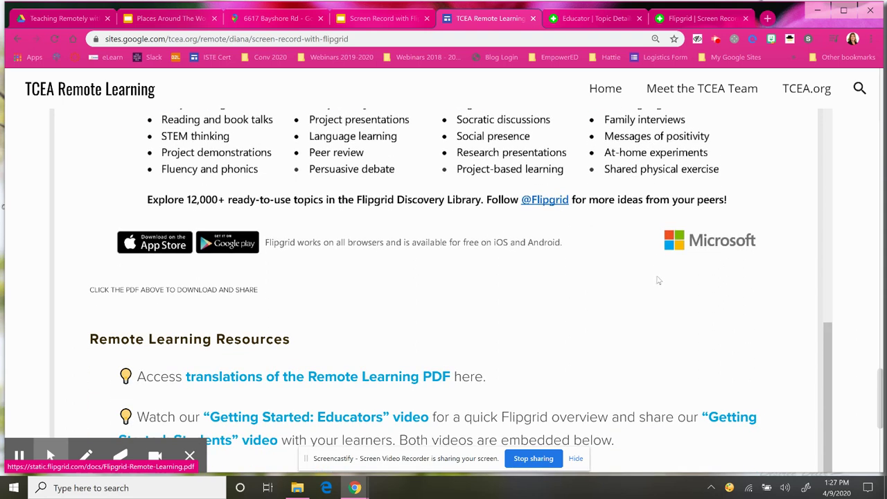
scroll(659, 277, down, 3)
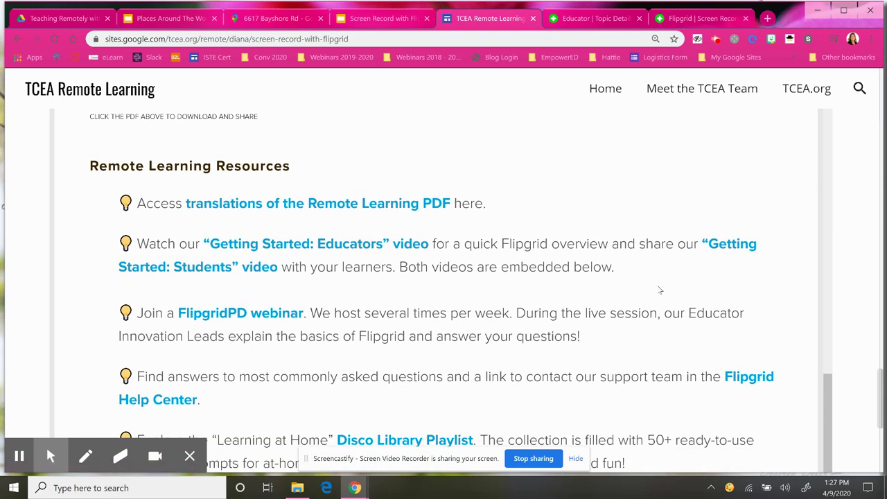
scroll(659, 290, up, 1)
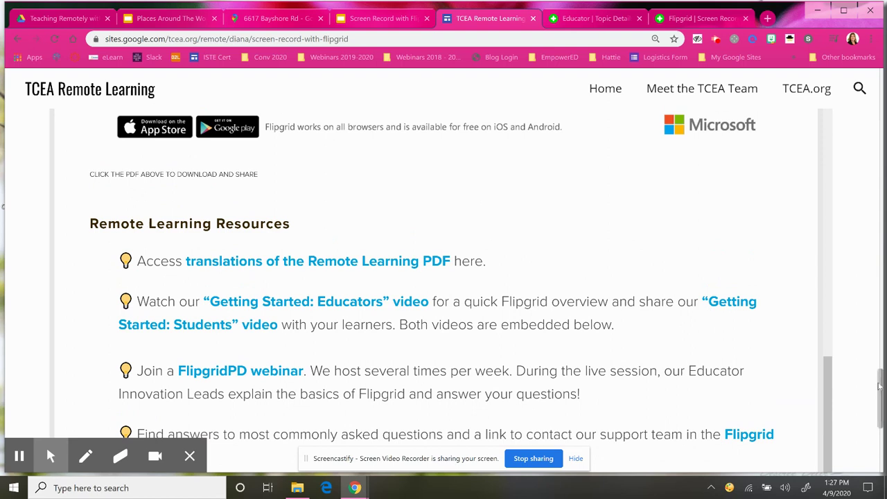
drag(879, 384, 879, 398)
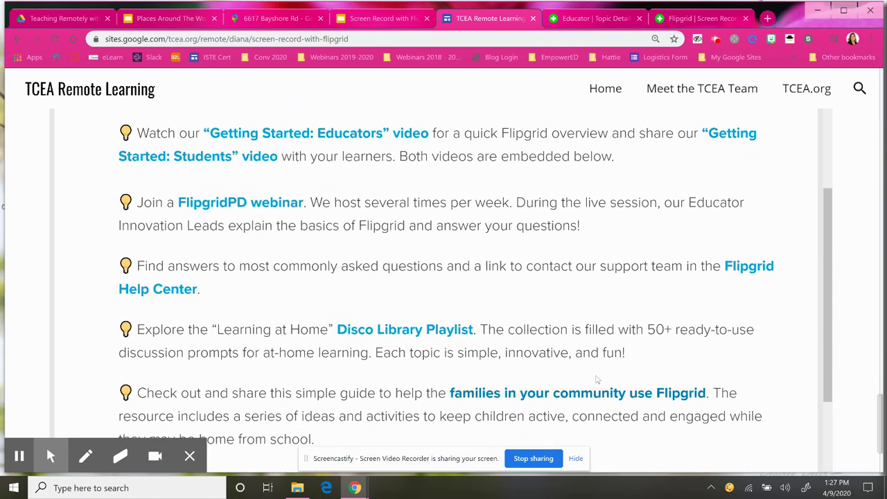
scroll(586, 363, up, 2)
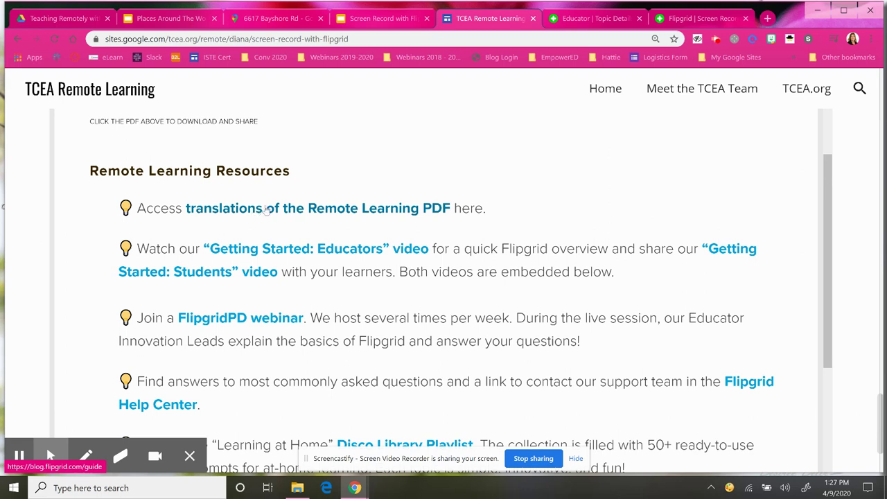
scroll(388, 352, down, 2)
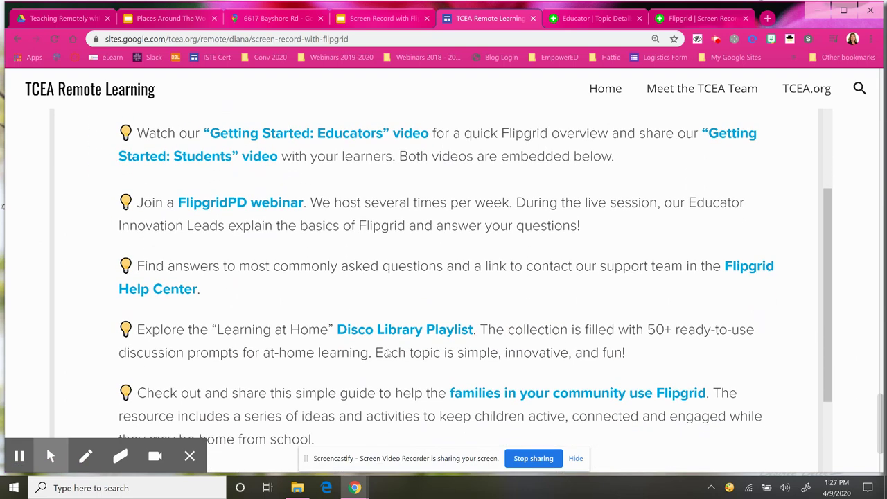
scroll(388, 352, down, 6)
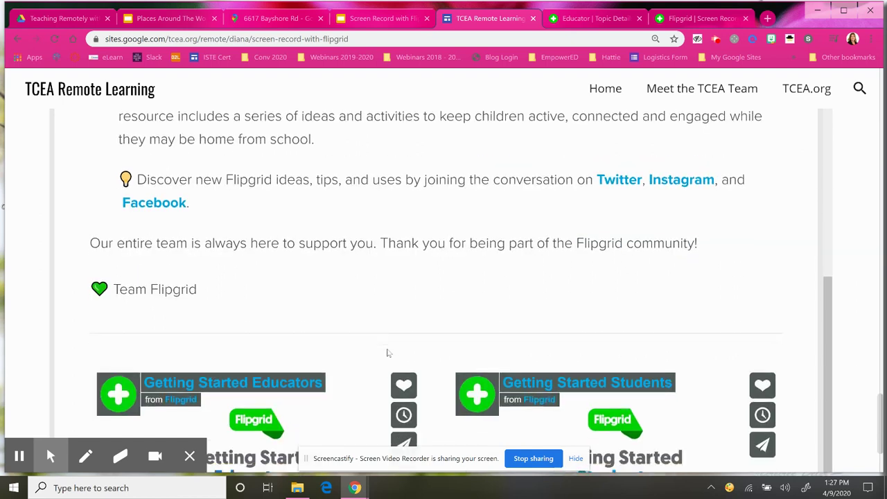
scroll(379, 295, up, 1)
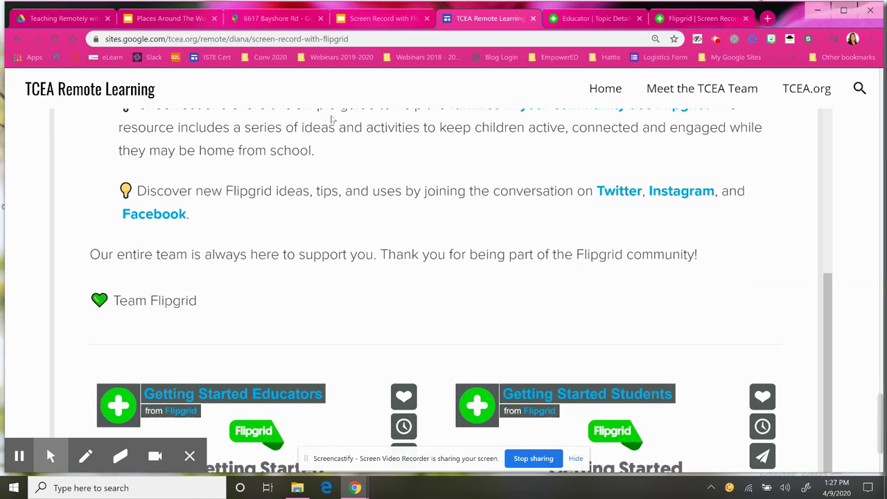
Switch back to the Screen Record with Flipgrid presentation and show the TechNotes Blog slide in full screen.
click(365, 22)
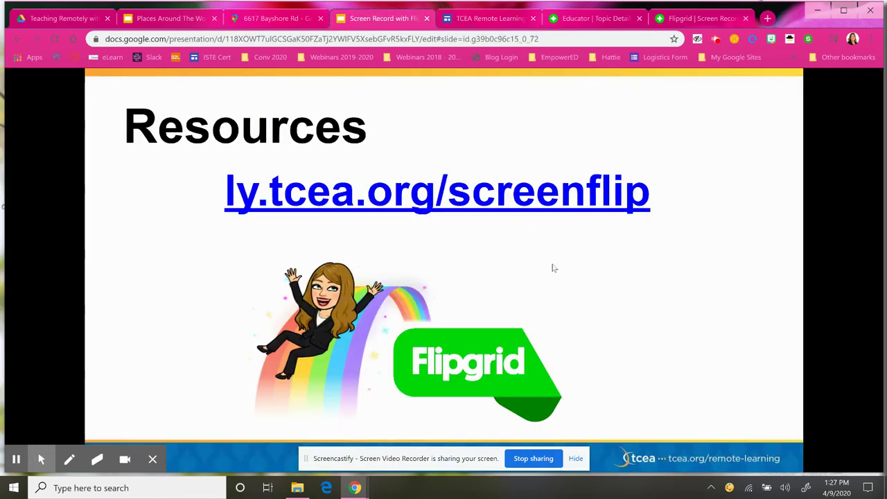
key(ctrl+F5)
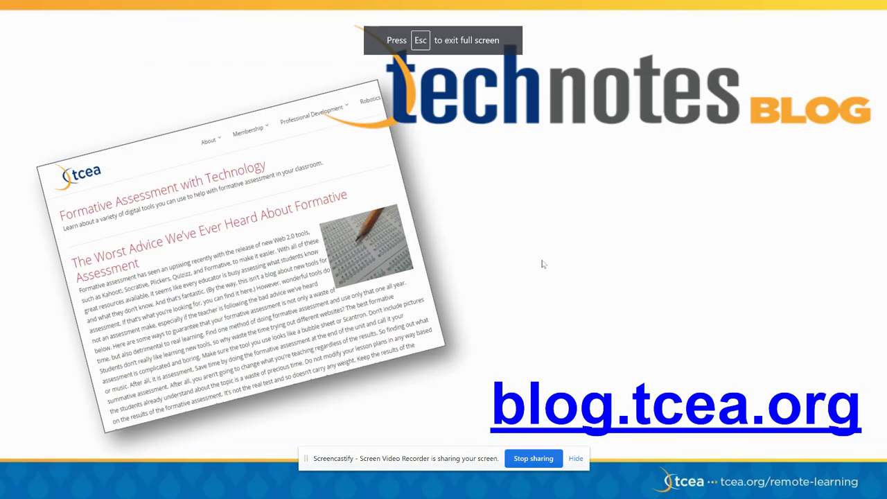